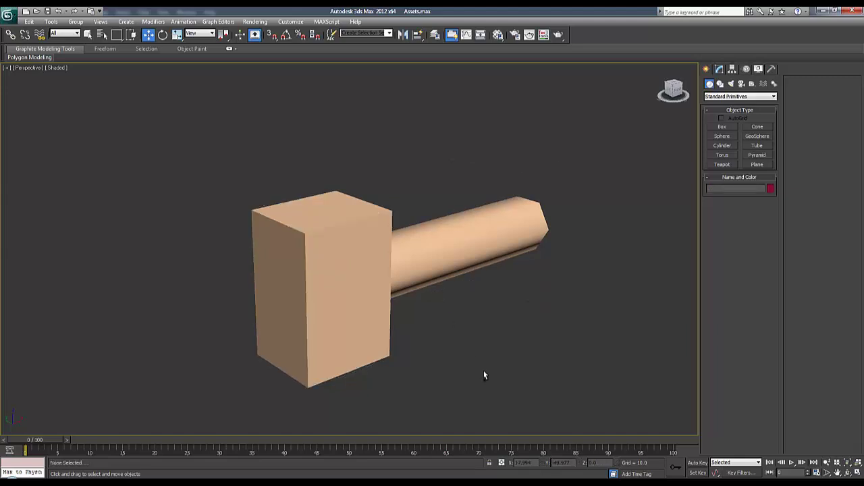
Hide the collision box covering the hammer head
click(374, 290)
right_click(374, 293)
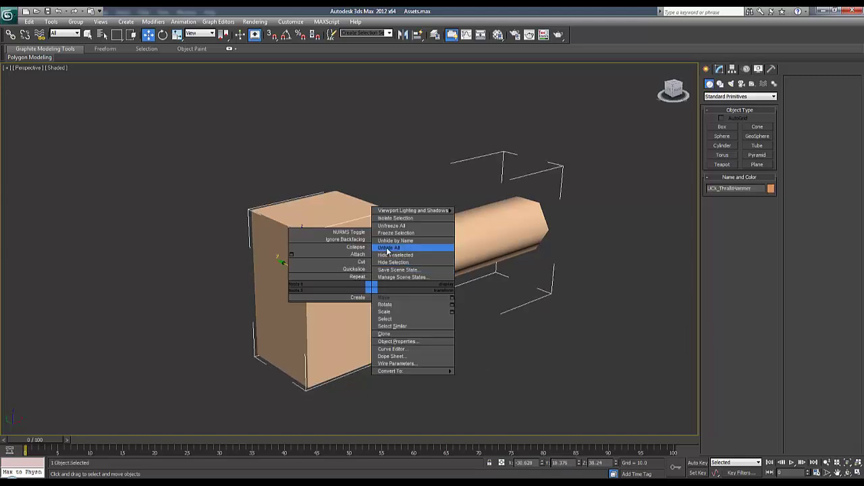
click(405, 261)
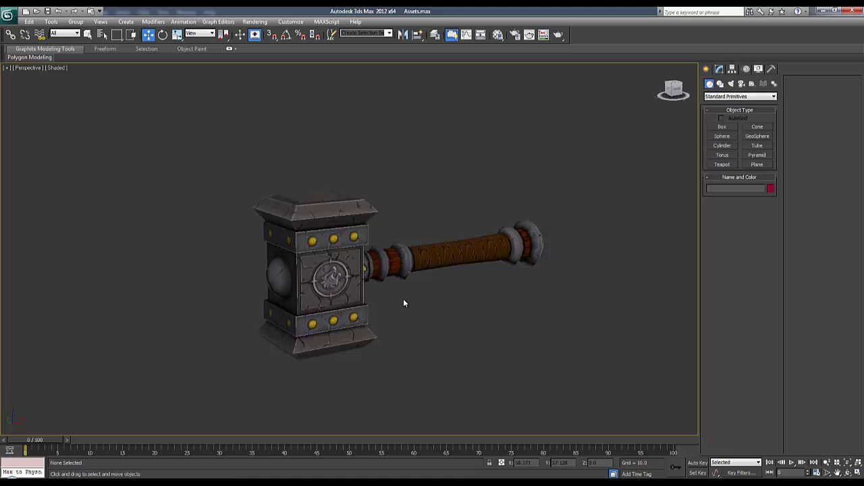
Move the textured ThrallsHammer to position X 0, Y 0, Z 0
click(326, 285)
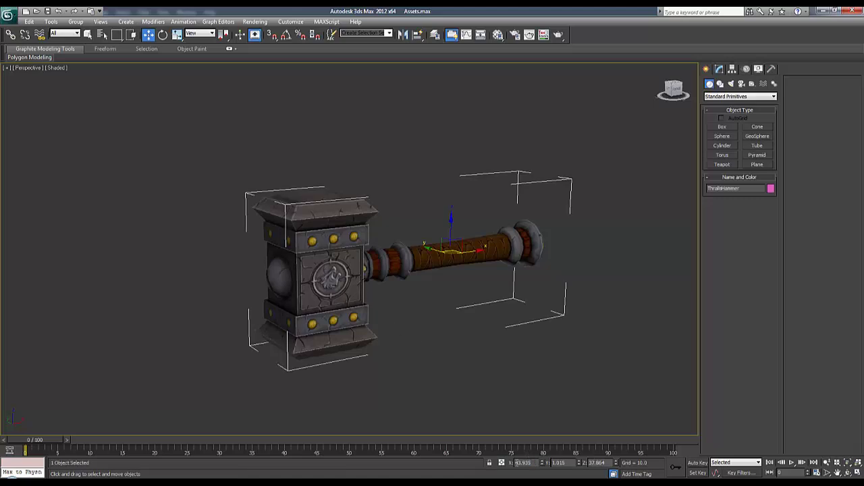
text(0)
key(Return)
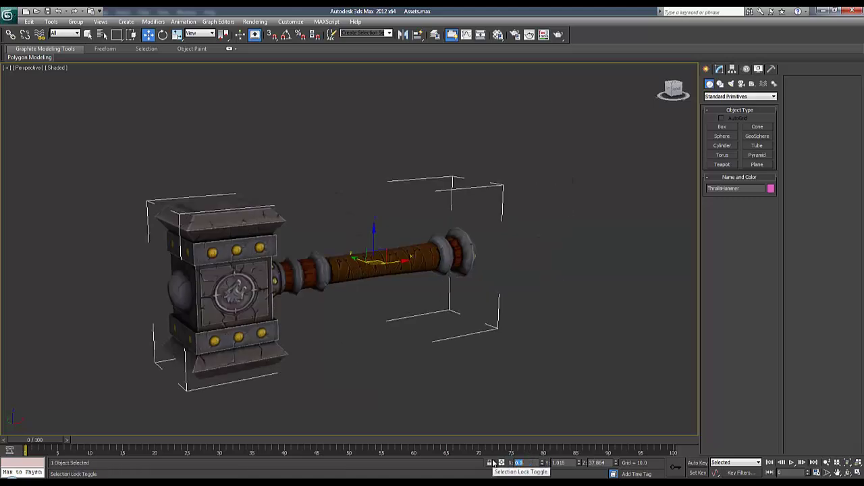
key(Tab)
text(0)
key(Return)
key(Tab)
text(0)
key(Return)
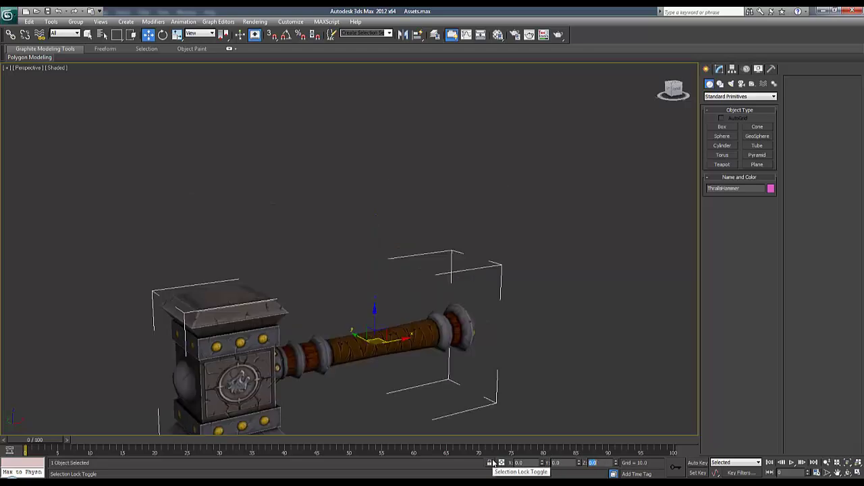
middle_drag(461, 317, 457, 225)
Unhide all collision meshes and move UCX_ThrallsHammer to X 0, Y 0, Z 0
right_click(459, 224)
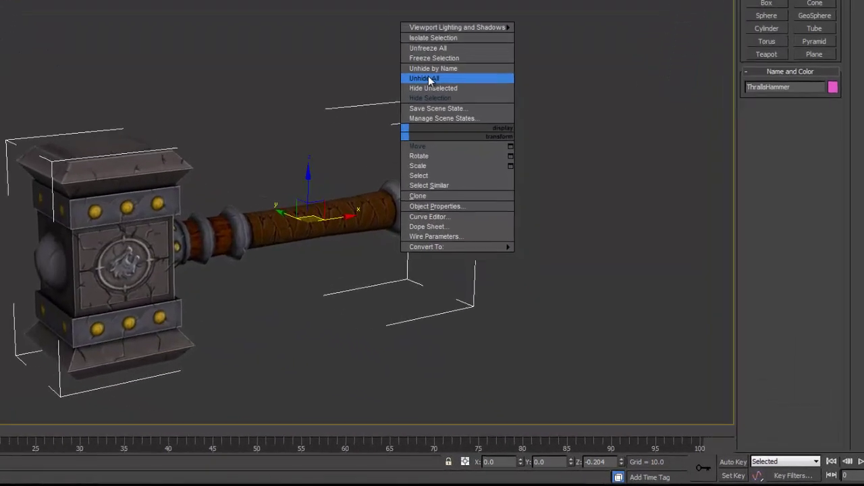
click(426, 79)
click(291, 90)
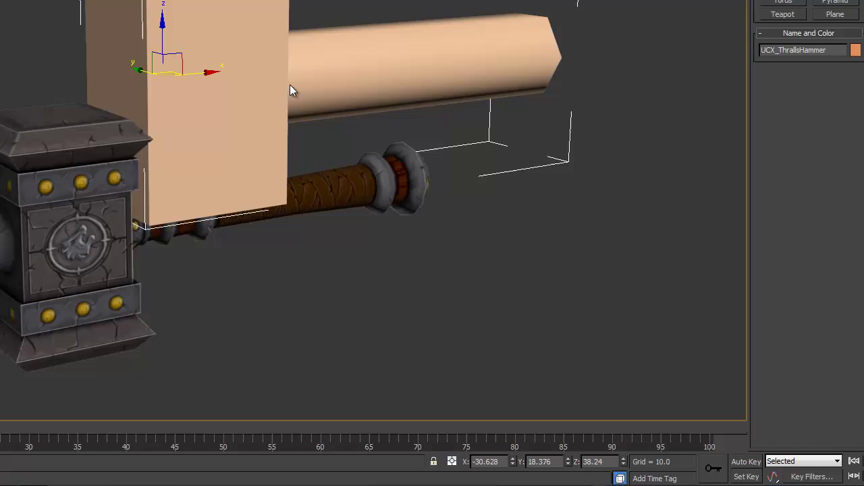
double_click(489, 461)
text(0)
key(Tab)
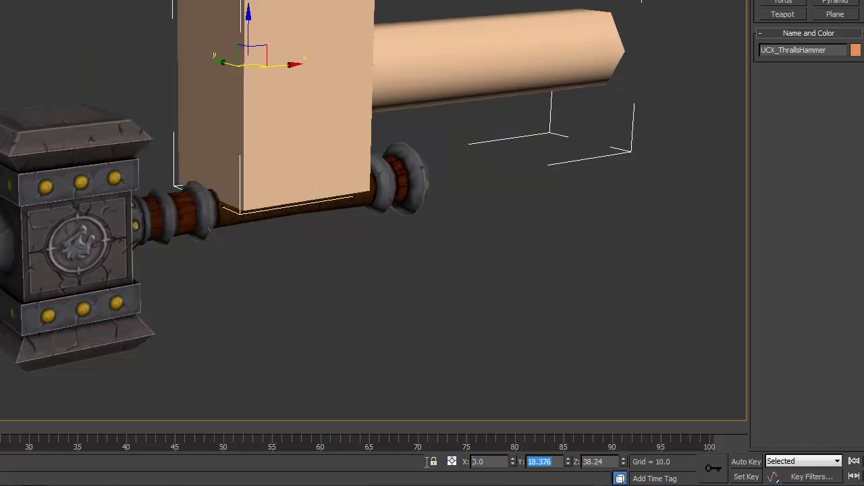
text(0)
key(Tab)
text(0)
key(Return)
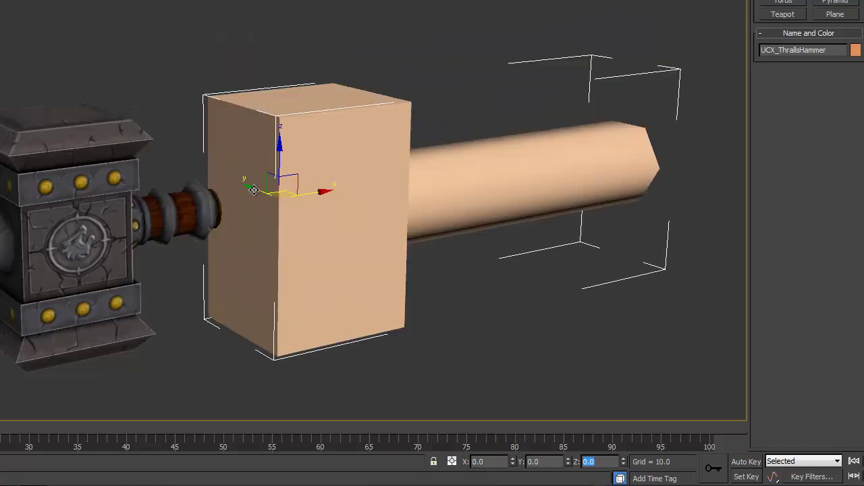
Reposition the UCX_ThrallsHammer box with the move gizmo so it fits the hammer head
alt+middle_drag(447, 346, 290, 201)
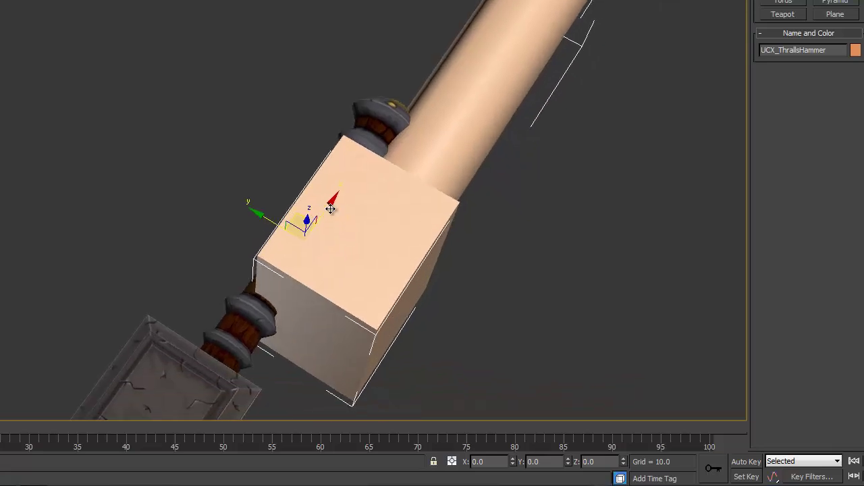
drag(317, 211, 226, 351)
middle_drag(225, 351, 335, 230)
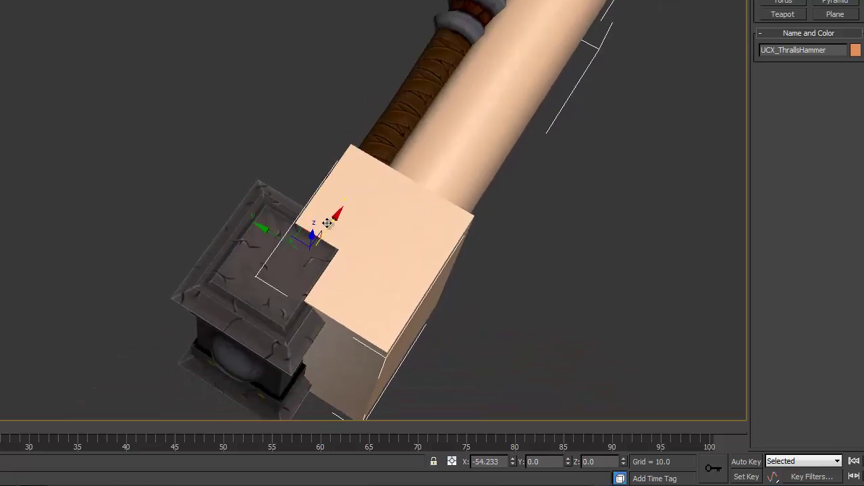
drag(328, 222, 302, 274)
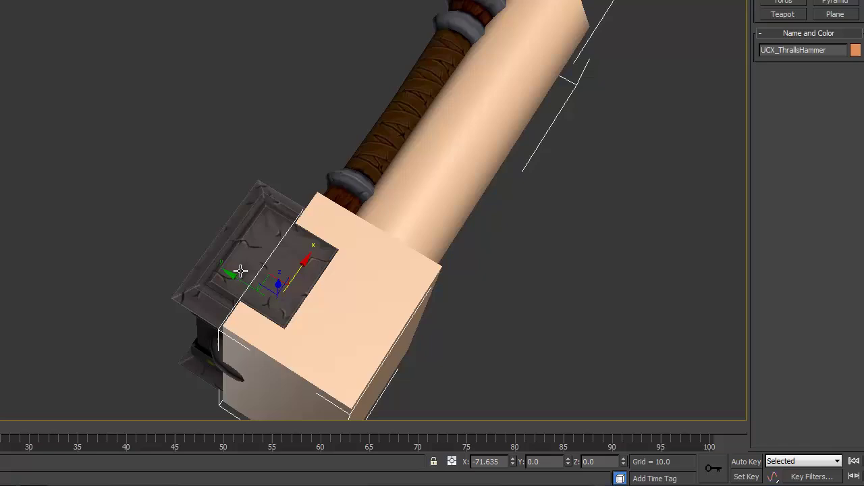
drag(212, 264, 238, 247)
key(f)
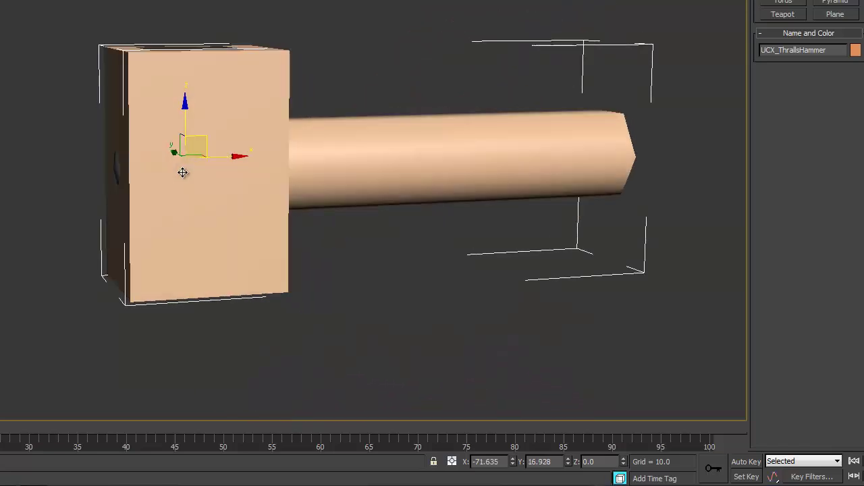
drag(183, 108, 185, 108)
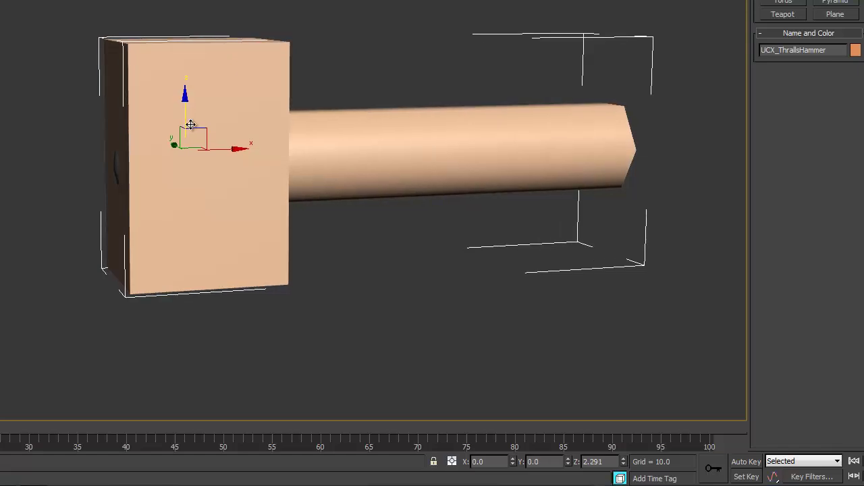
drag(227, 149, 225, 149)
alt+middle_drag(225, 149, 291, 154)
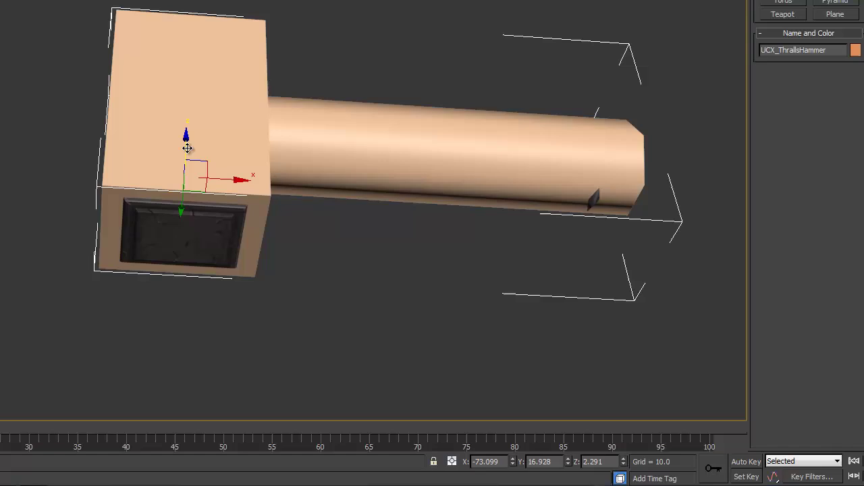
drag(187, 148, 193, 152)
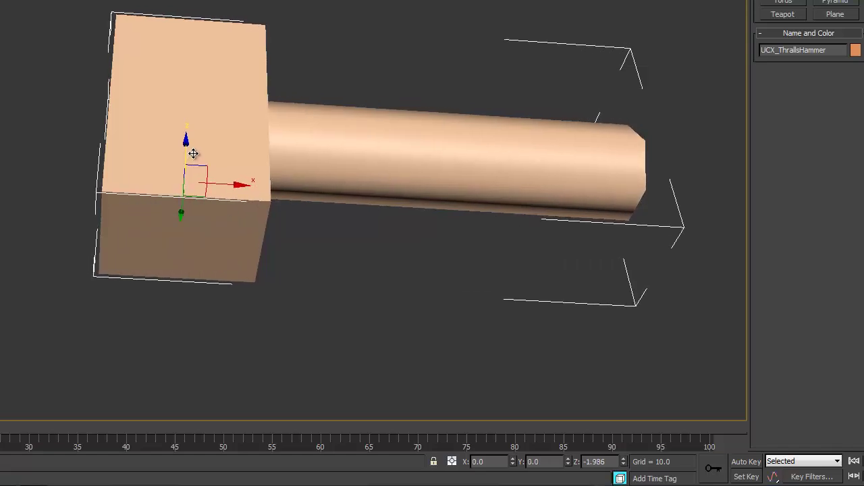
alt+middle_drag(386, 146, 432, 268)
Select the hammer and collision meshes and start an Export Selected
click(490, 299)
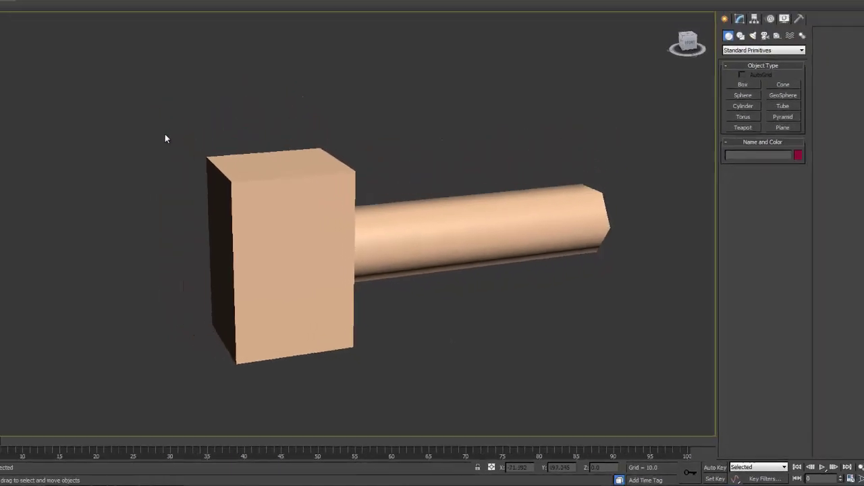
drag(149, 120, 661, 389)
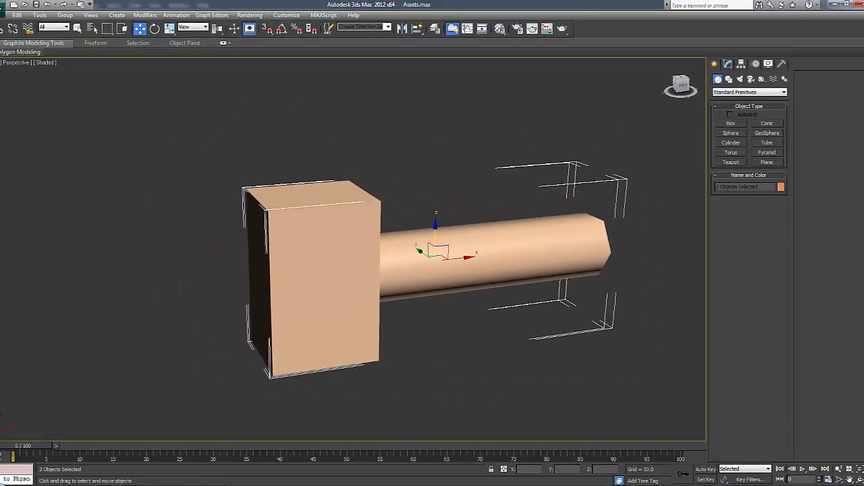
click(3, 8)
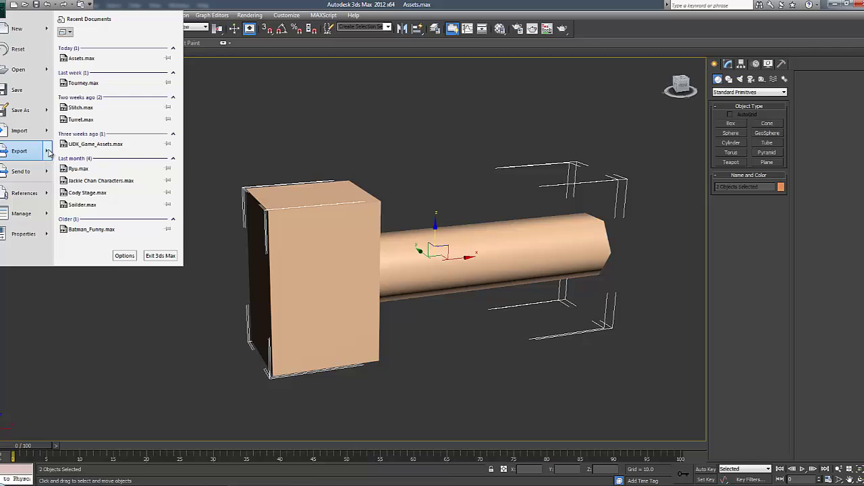
mouse_move(49, 153)
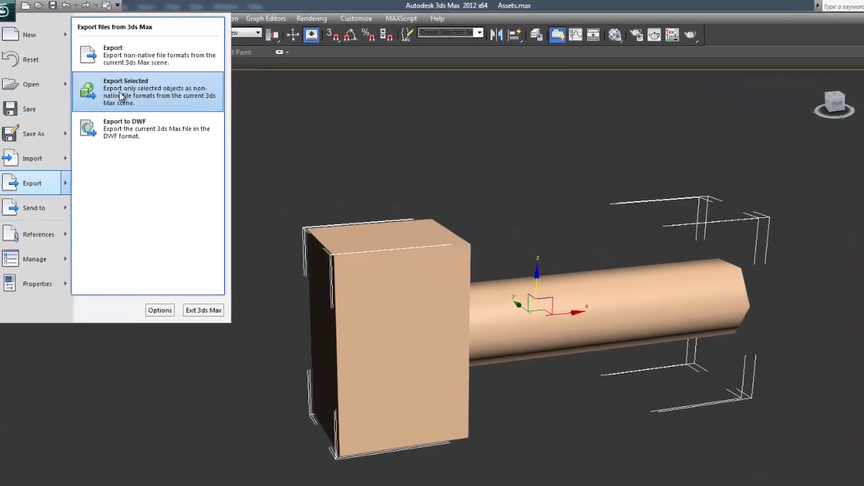
click(81, 66)
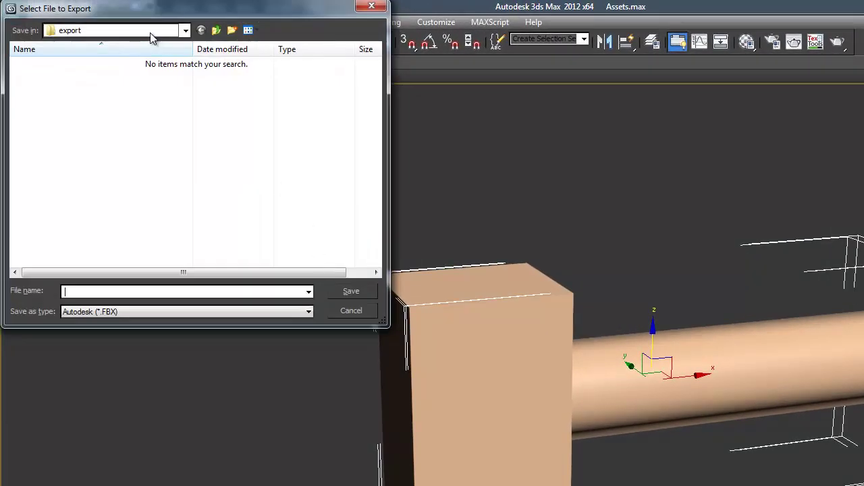
Set the export to the Desktop as HammerMesh in Autodesk (*.FBX) format
click(150, 32)
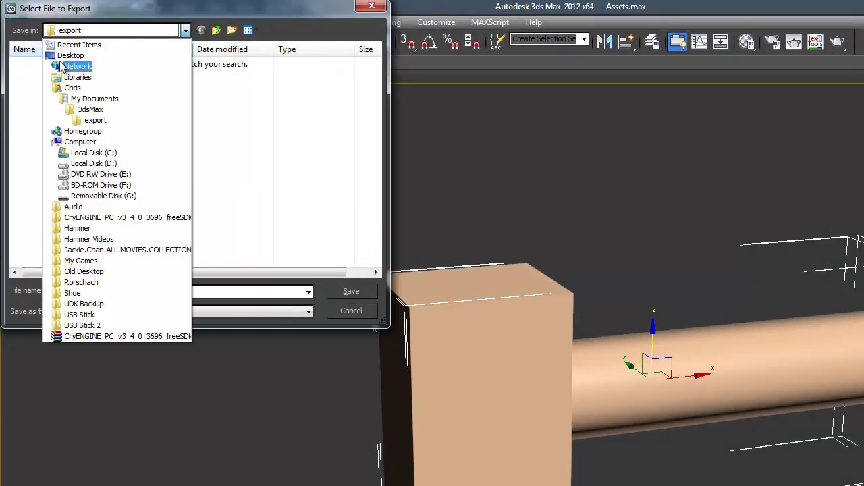
click(68, 61)
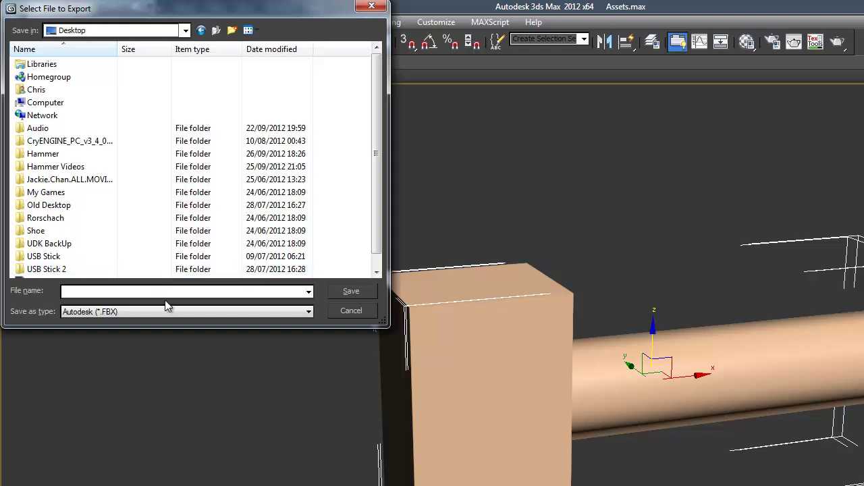
text(Hamme)
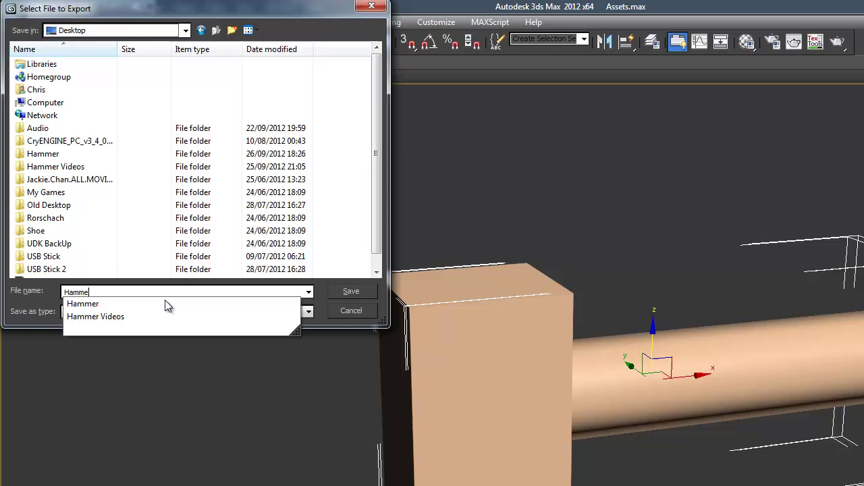
text(r)
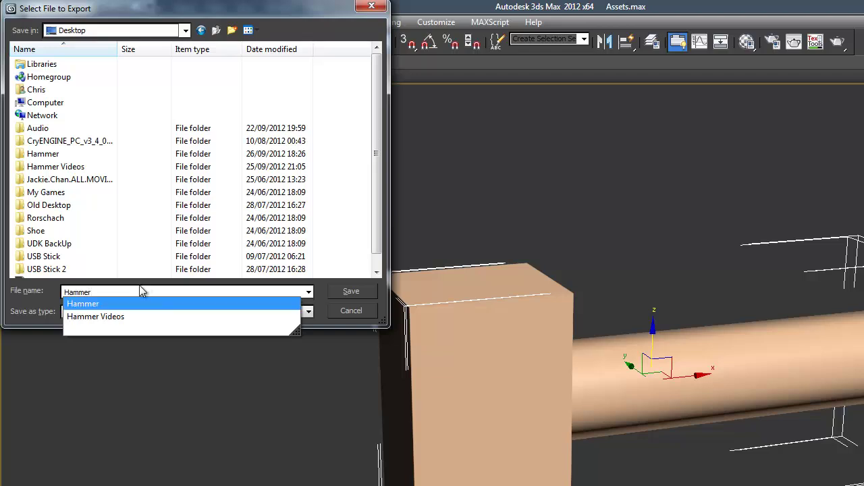
text(Mesh)
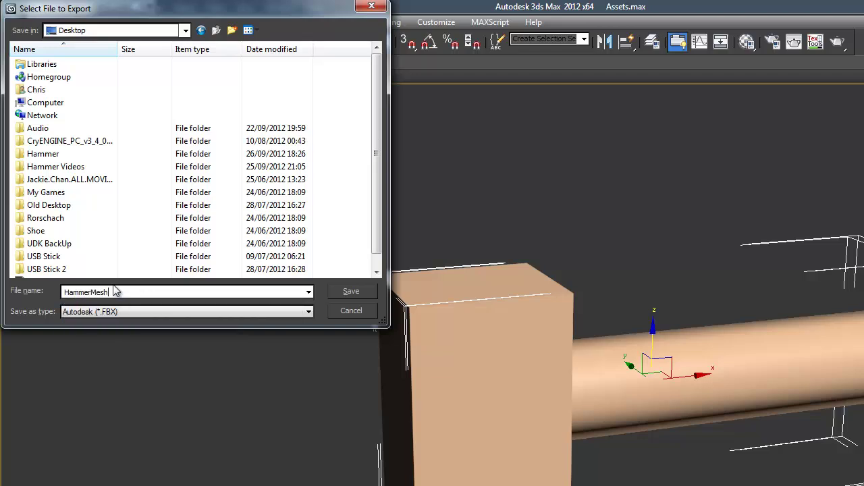
click(112, 311)
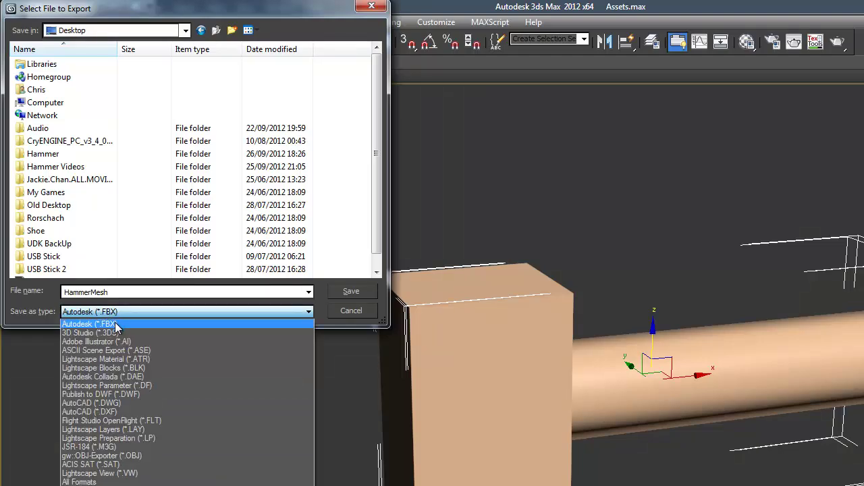
click(116, 325)
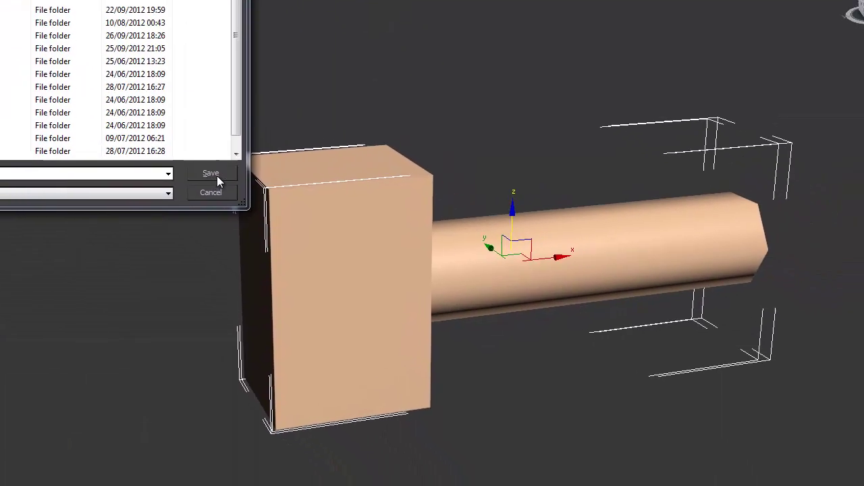
Save HammerMesh and collapse the FBX Export rollouts, including Geometry, Animation, Cameras, Lights, Embed Media
click(351, 291)
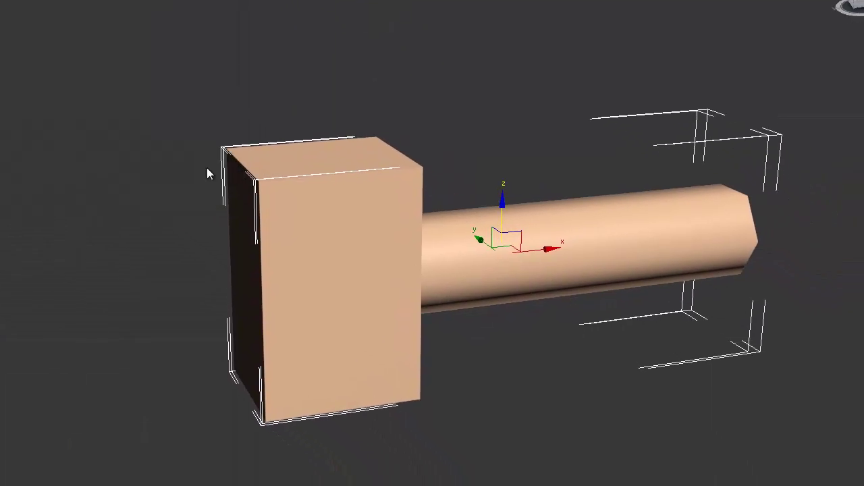
click(505, 119)
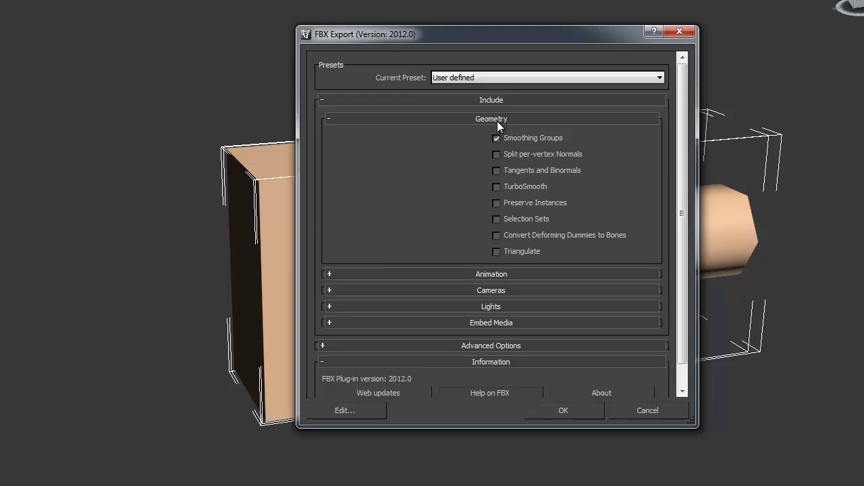
click(499, 119)
click(491, 137)
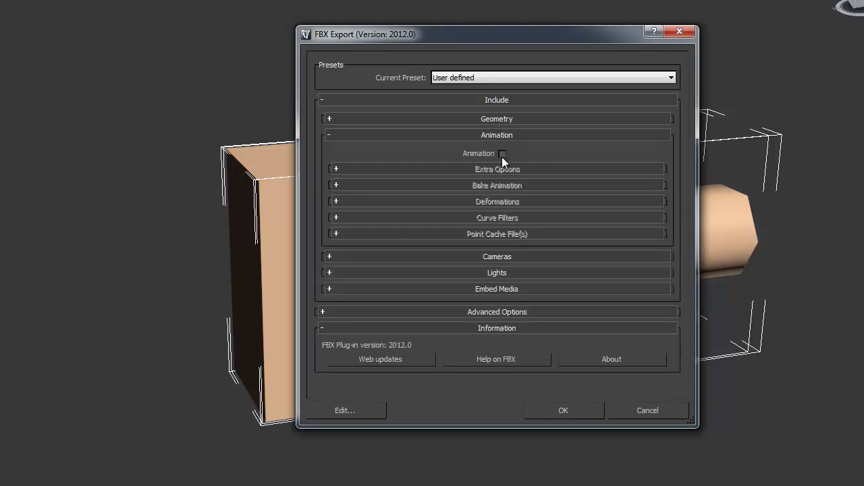
click(507, 133)
click(506, 152)
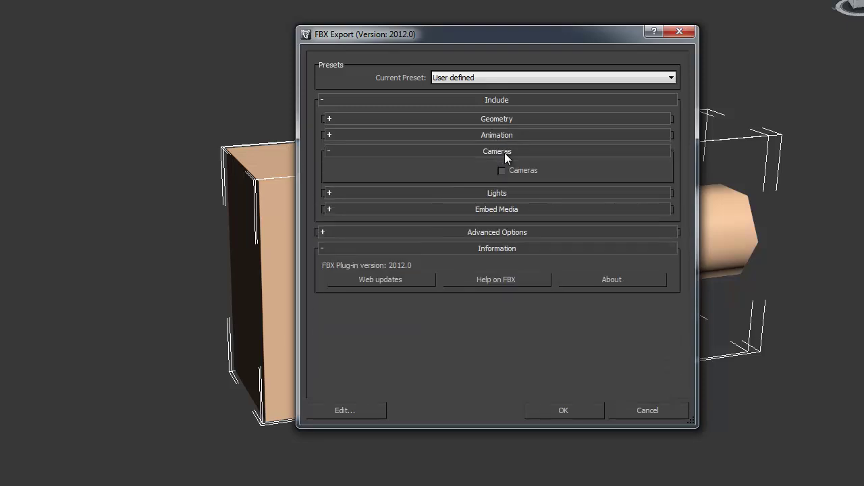
click(506, 151)
click(506, 166)
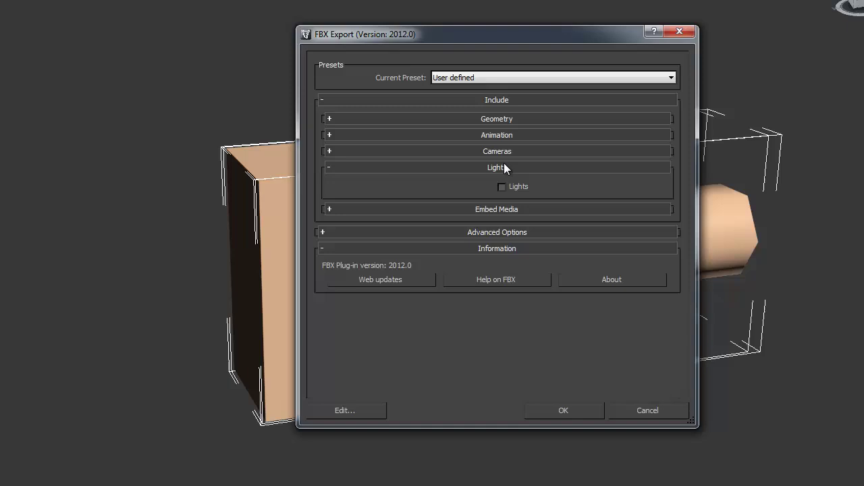
click(504, 168)
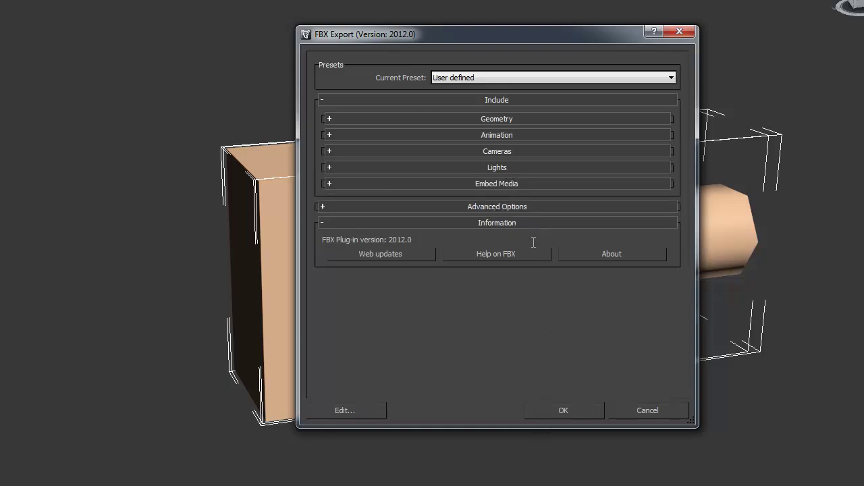
click(515, 185)
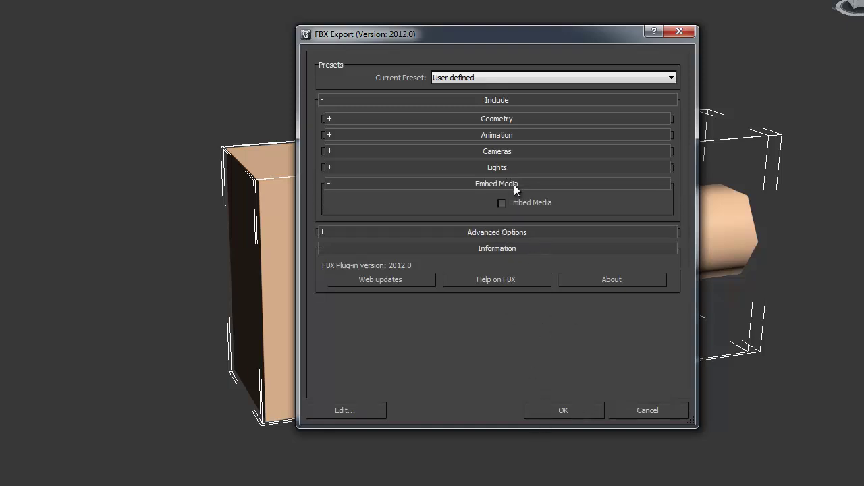
click(517, 183)
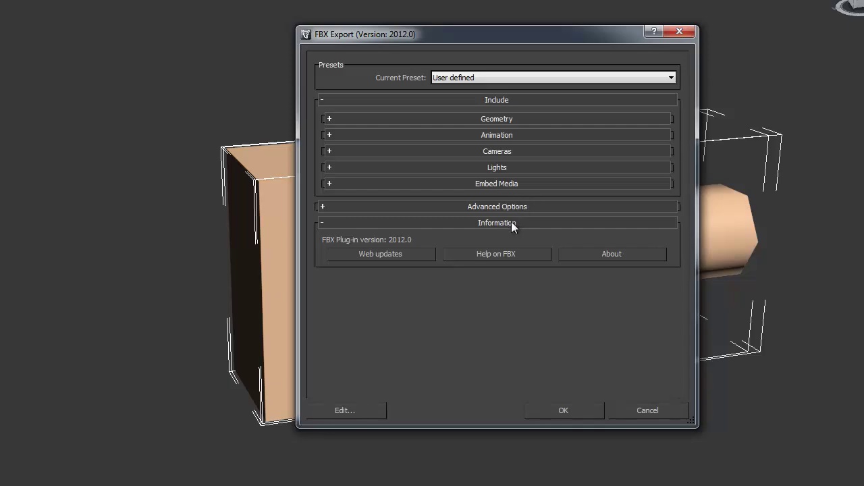
click(511, 222)
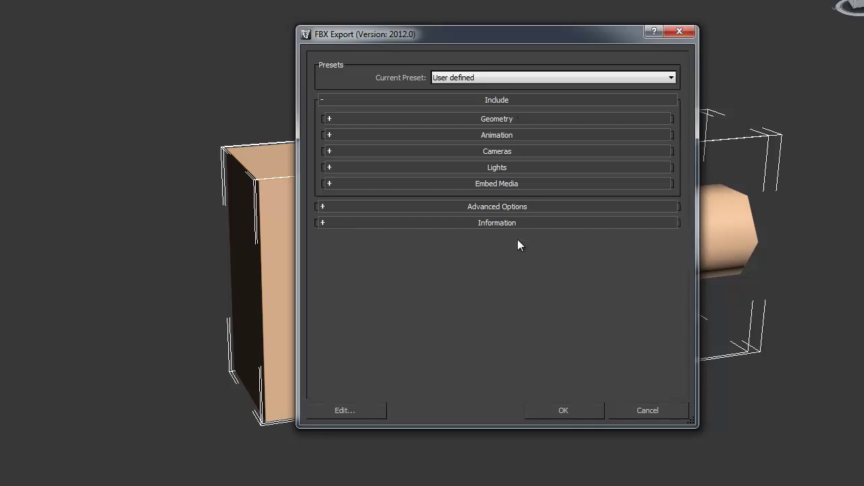
Confirm the FBX export, dismiss the turned-edges warning, and deselect the hammer
click(562, 409)
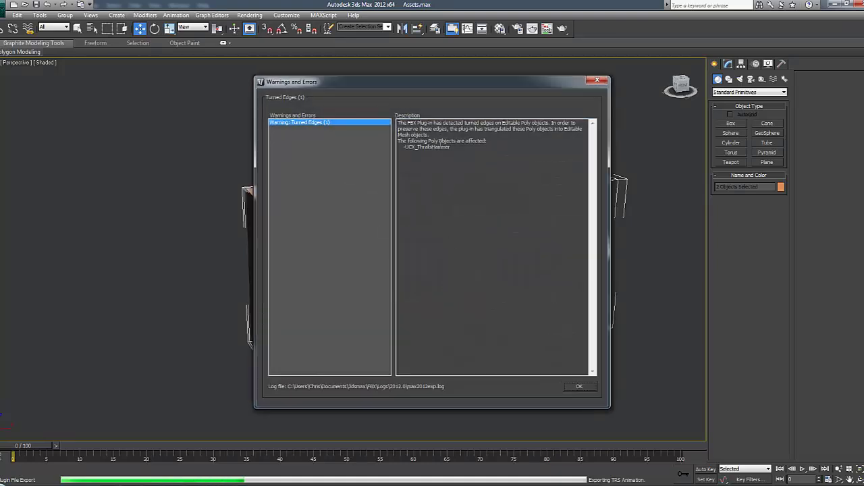
click(577, 386)
click(515, 354)
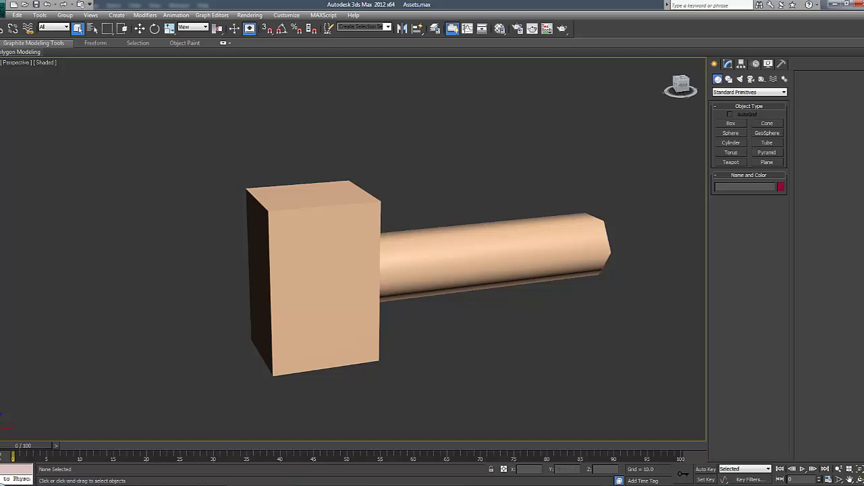
Save ThrallsHammer_D to the Desktop as a 24-bit Targa
mouse_move(150, 475)
click(93, 459)
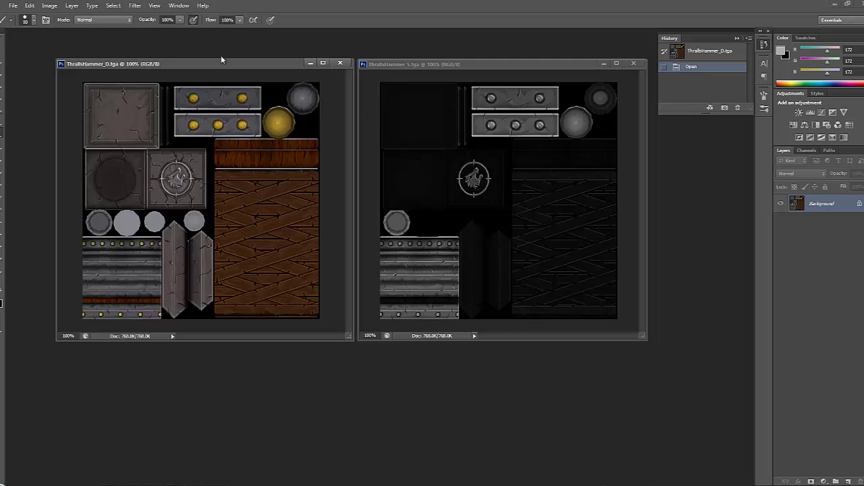
click(13, 6)
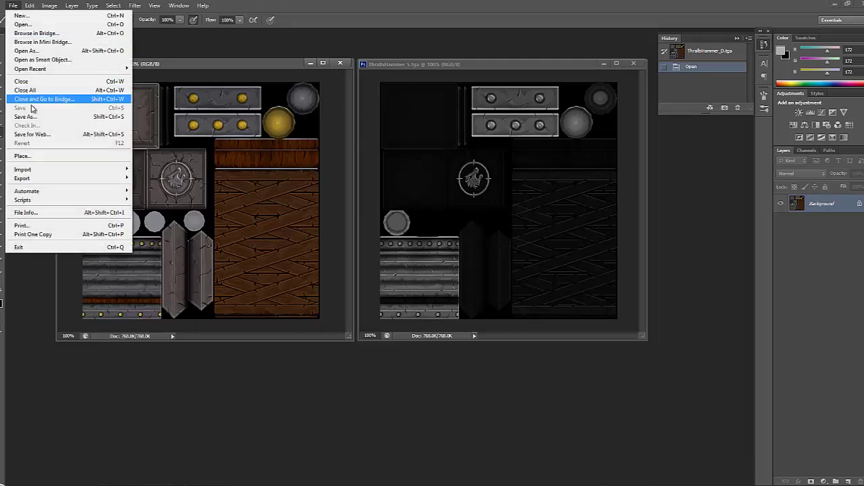
click(34, 116)
click(327, 159)
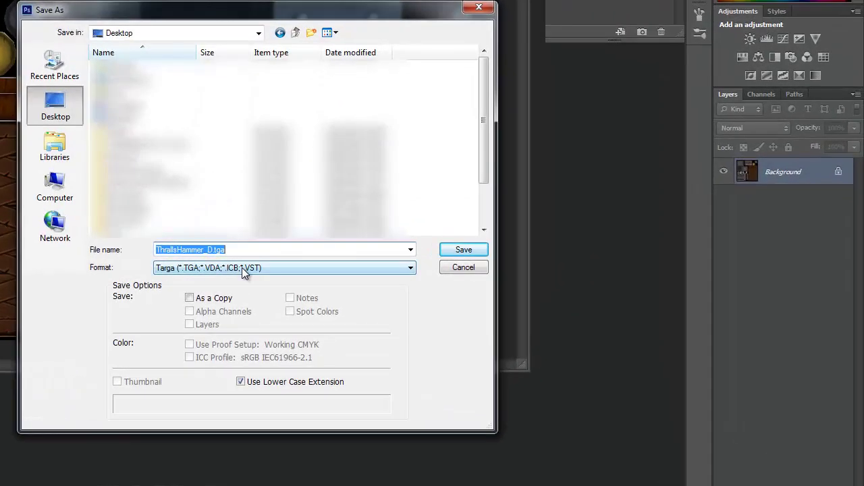
click(245, 267)
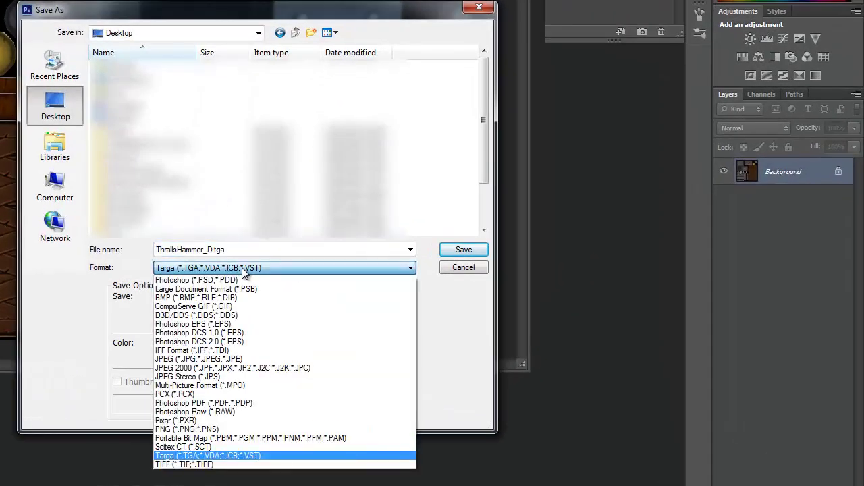
click(209, 457)
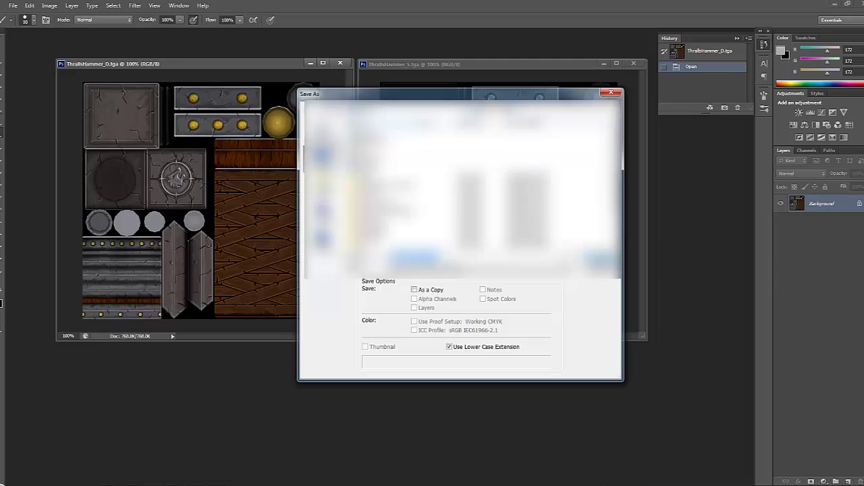
click(528, 253)
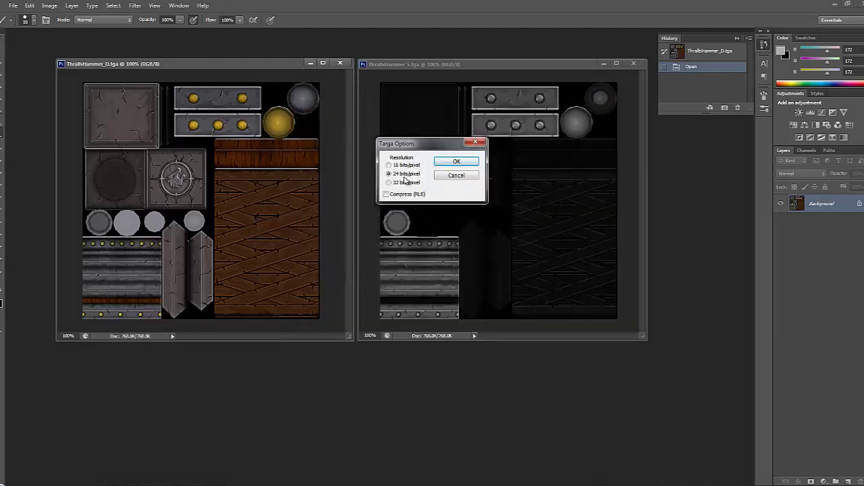
click(449, 162)
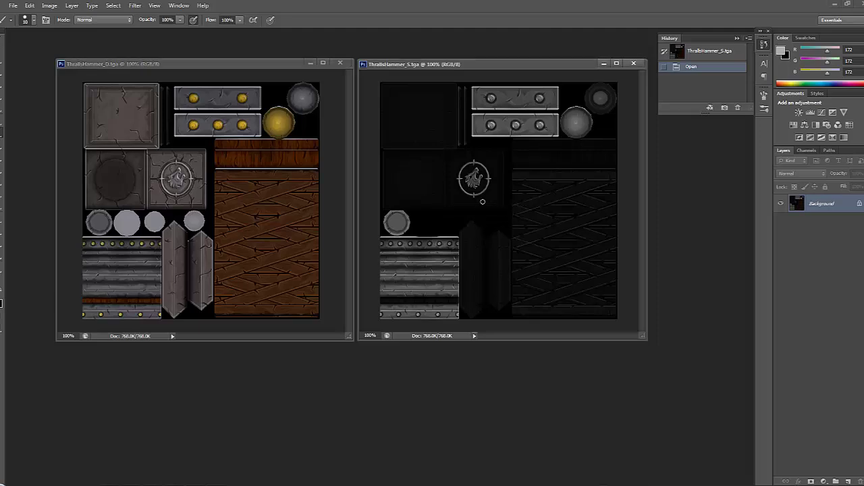
Save ThrallsHammer_S to the Desktop as a 24-bit Targa
click(12, 5)
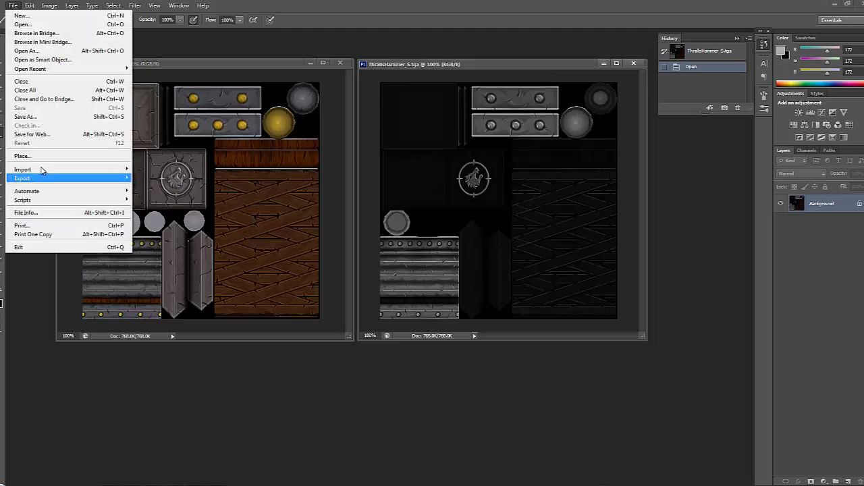
click(40, 115)
click(323, 157)
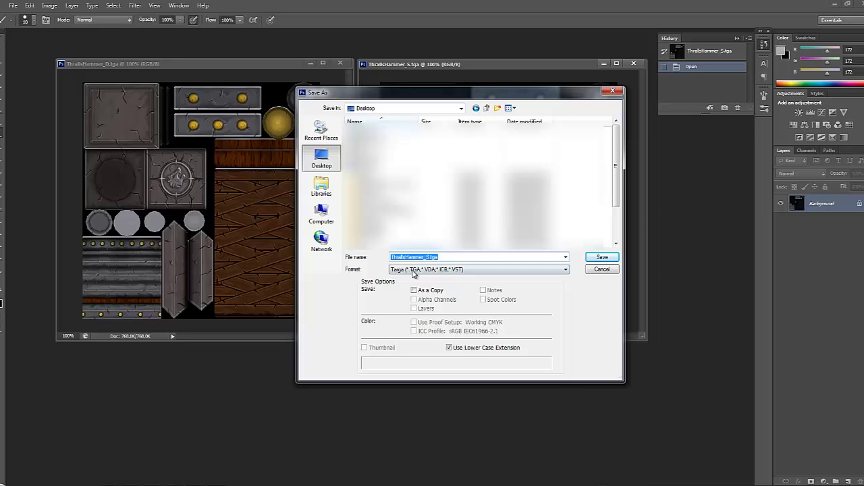
click(412, 269)
click(421, 398)
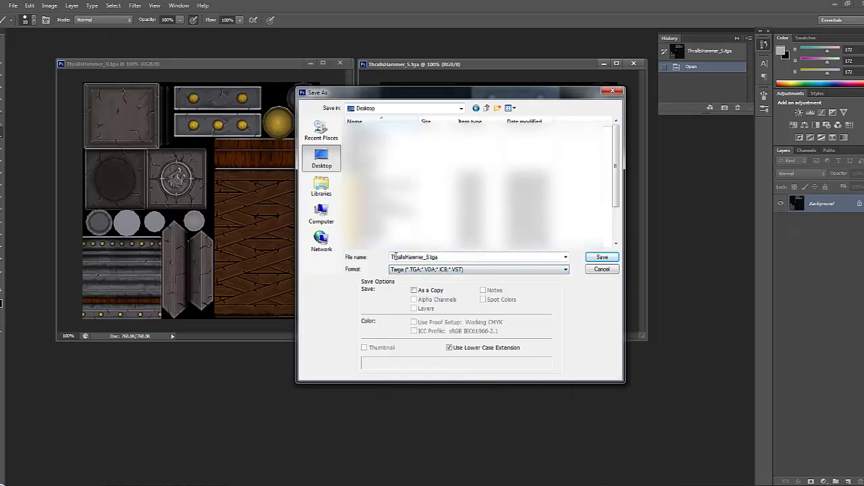
key(Return)
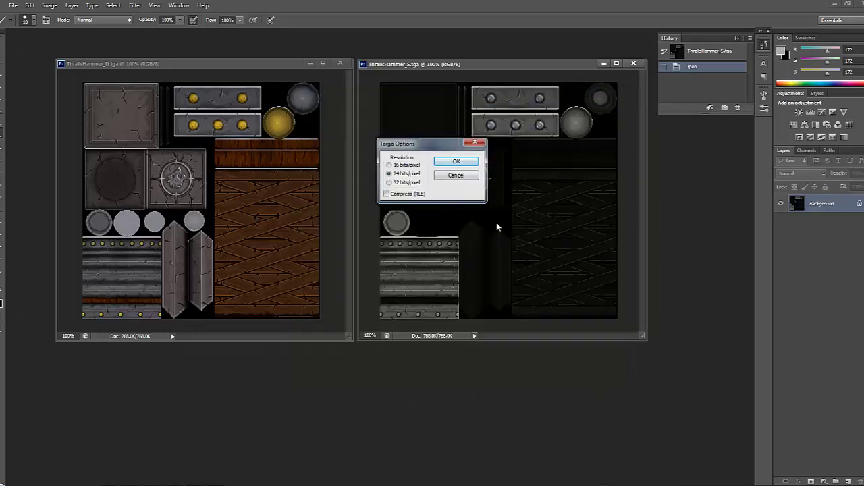
click(457, 161)
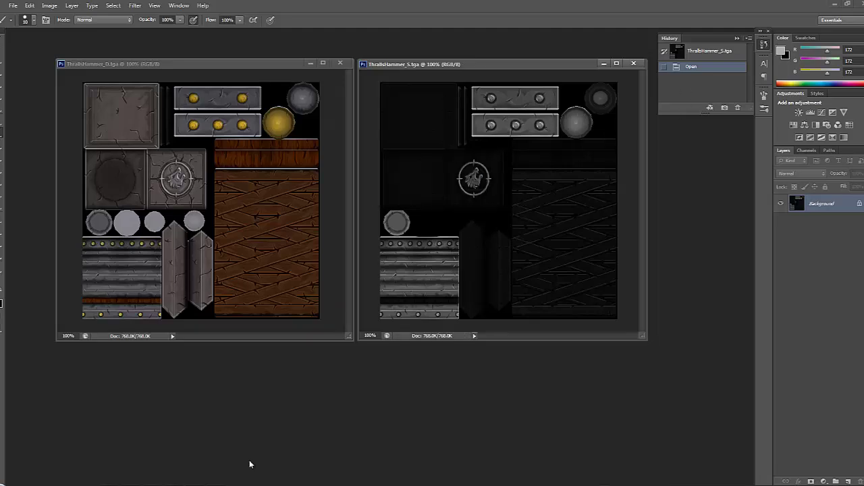
Minimize Photoshop and open C:\UDK\UDK-2012-07\UDKGame\Content in Explorer
click(835, 8)
key(super+d)
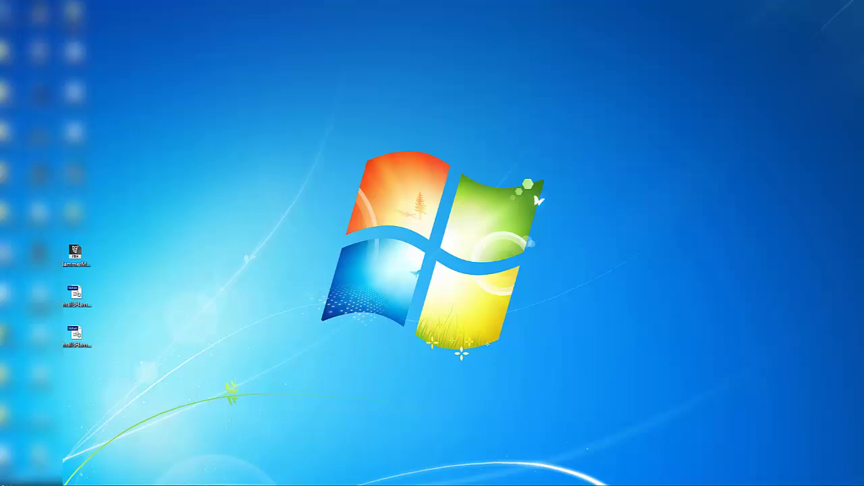
key(super)
click(385, 318)
key(super+e)
click(353, 155)
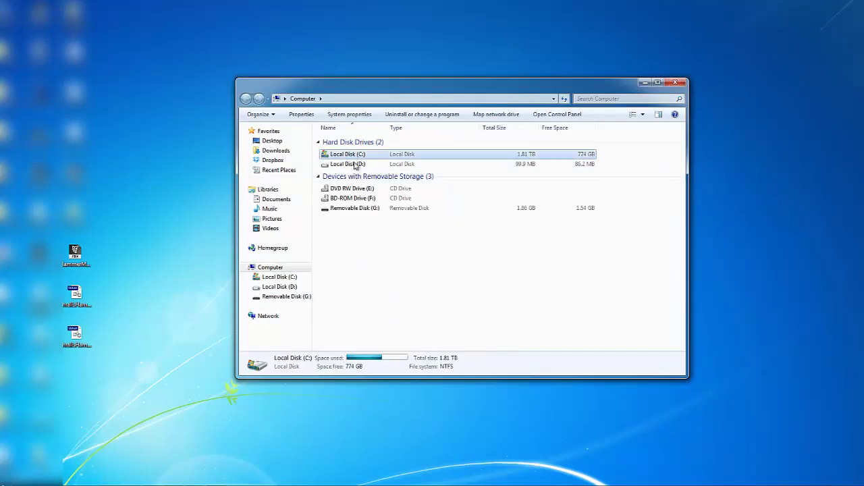
key(Return)
double_click(339, 210)
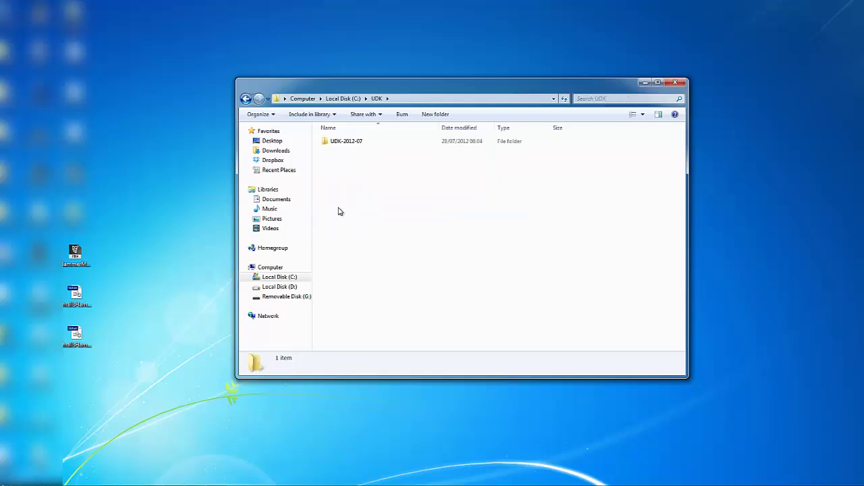
double_click(349, 143)
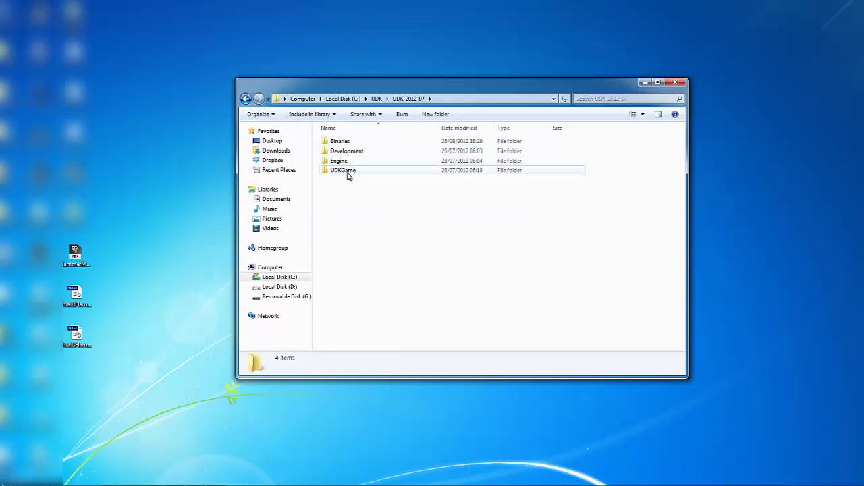
double_click(348, 172)
double_click(345, 171)
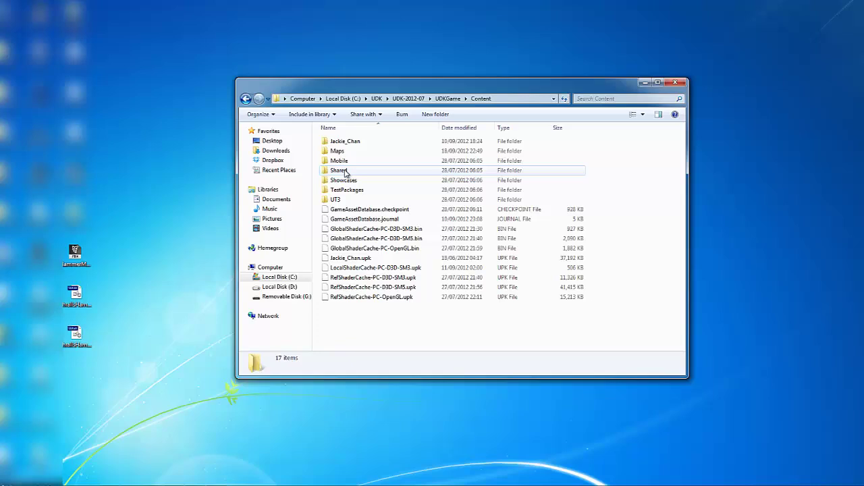
Create a new folder named HammerScene in Content
right_click(434, 324)
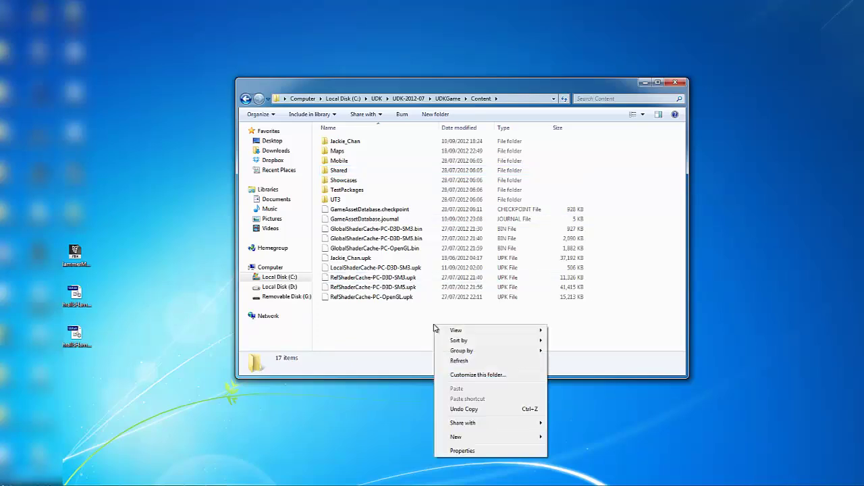
mouse_move(530, 437)
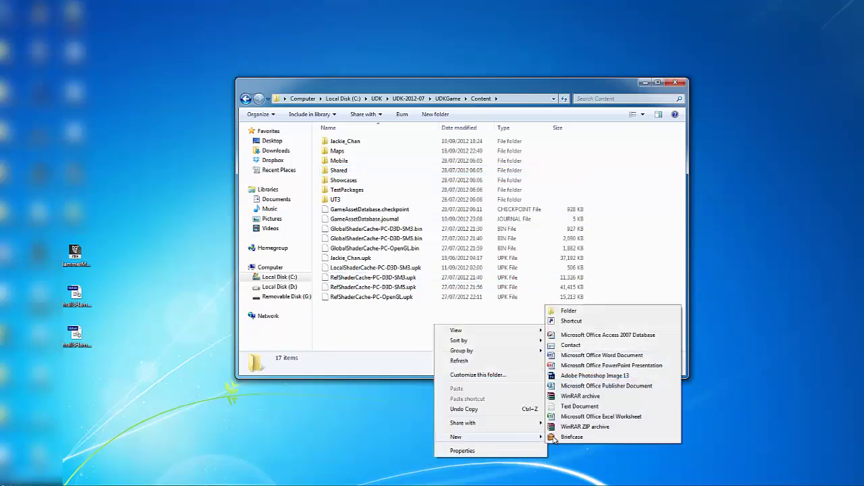
click(561, 312)
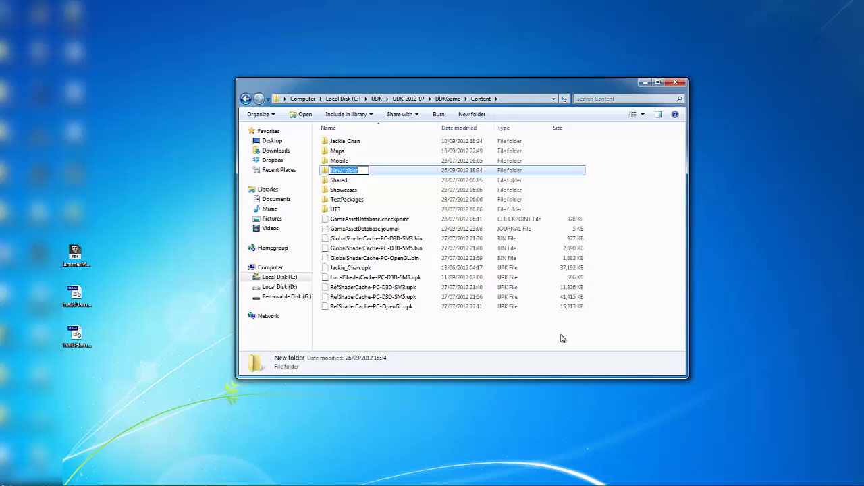
text(HammerScene)
key(Return)
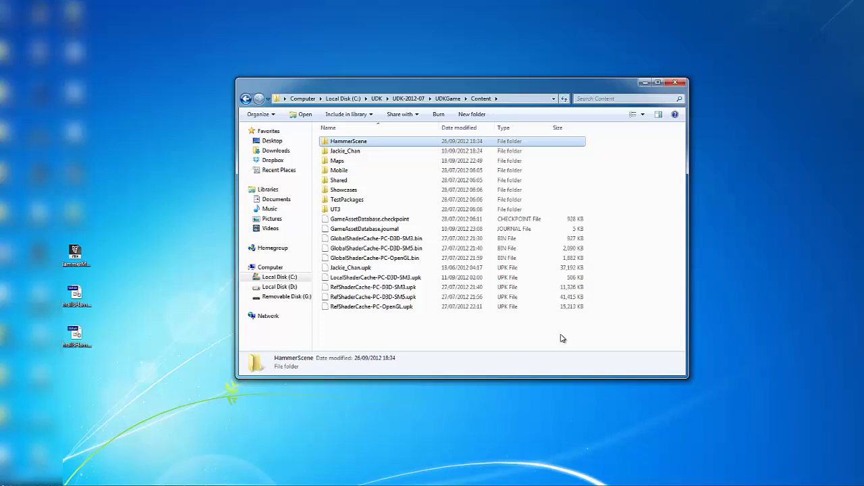
Inside HammerScene, create Meshes and Textures subfolders
double_click(358, 142)
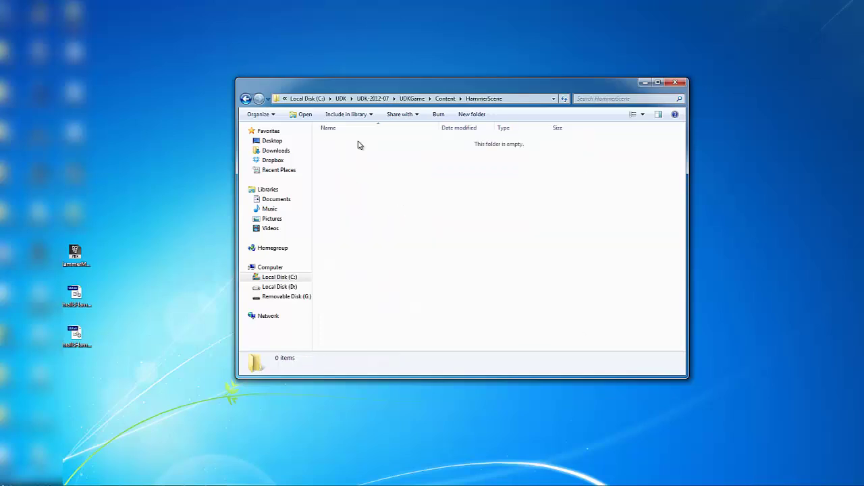
right_click(351, 188)
mouse_move(398, 301)
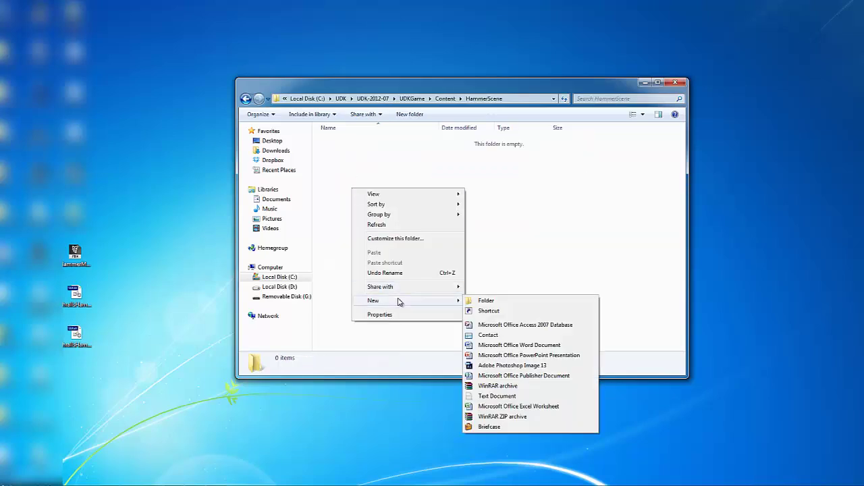
click(482, 302)
text(Me)
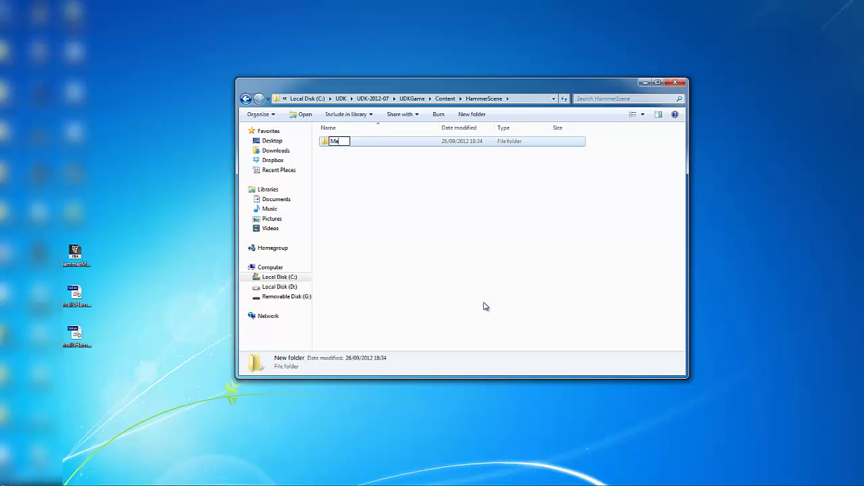
text(shes)
key(Return)
click(389, 188)
right_click(389, 185)
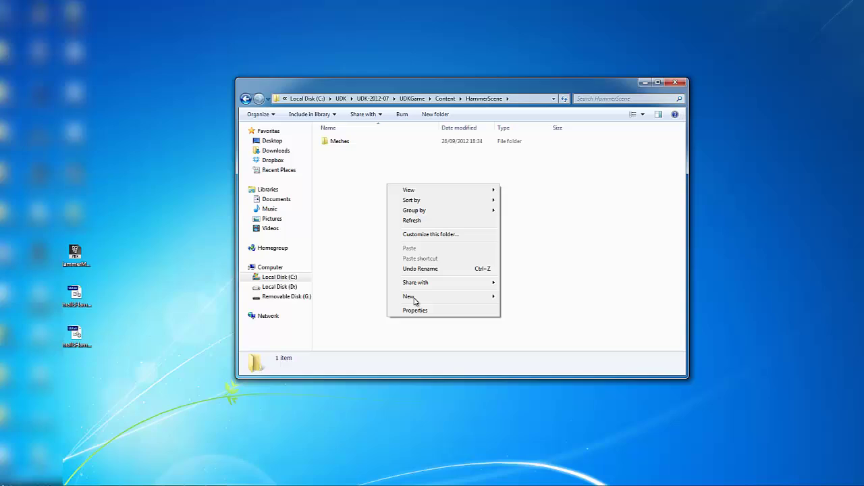
mouse_move(486, 295)
click(520, 298)
text(Te)
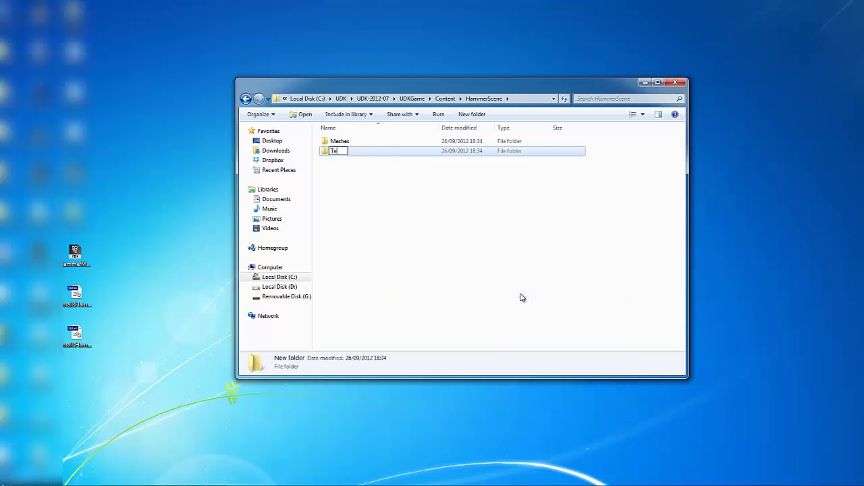
text(xtures)
key(Return)
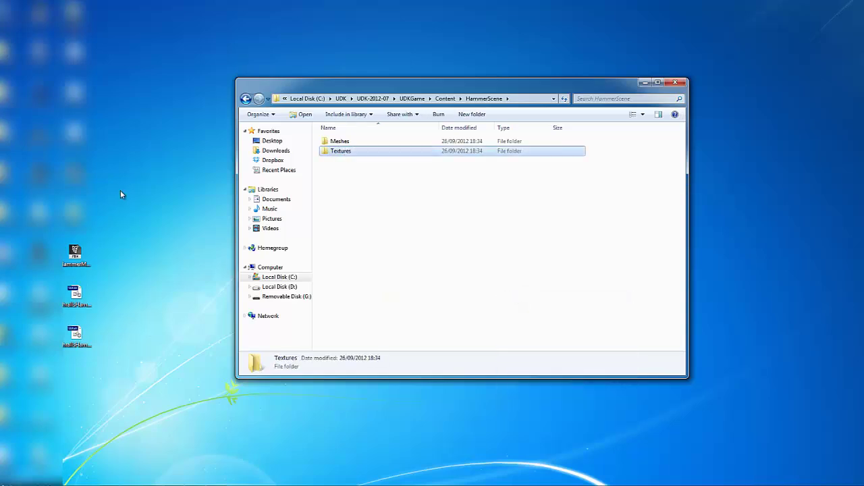
Move HammerMesh.fbx into Meshes and the two hammer TGA textures into Textures
drag(75, 255, 347, 145)
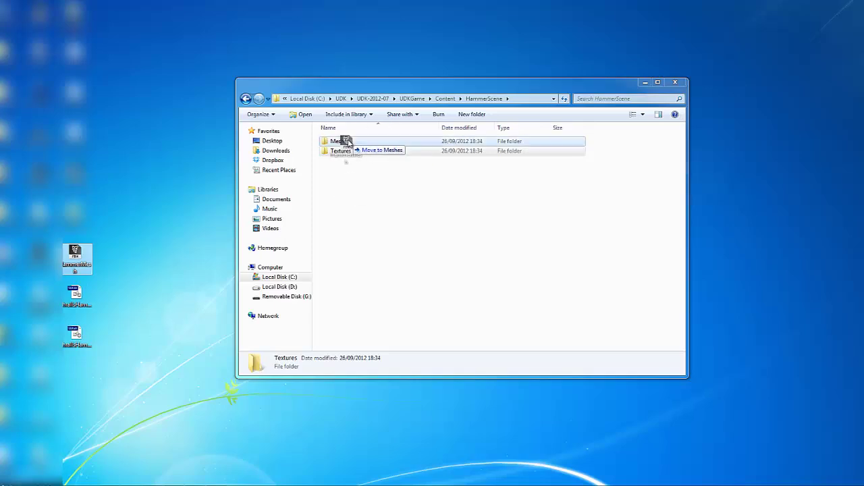
right_drag(347, 144, 347, 144)
click(368, 155)
drag(132, 310, 77, 256)
right_drag(75, 255, 346, 153)
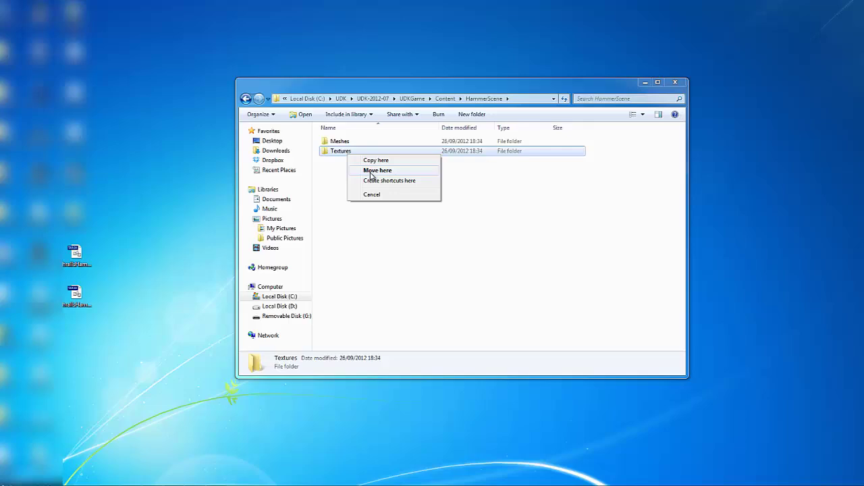
click(371, 172)
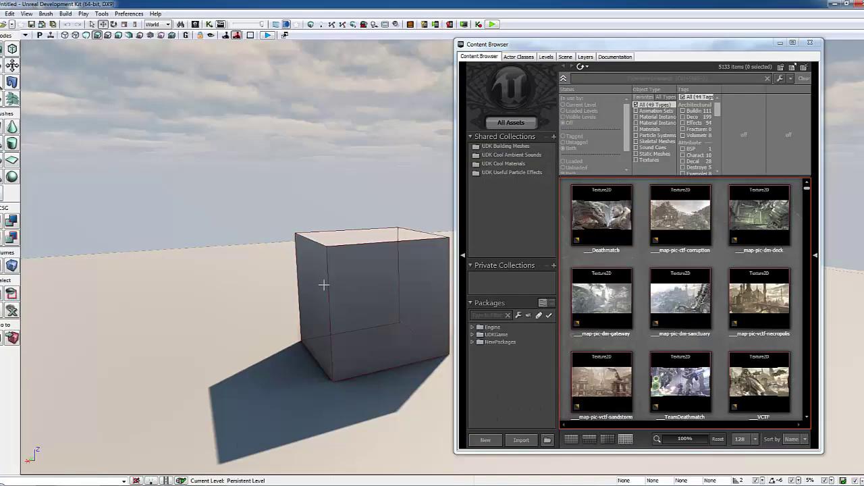
Reopen the Content Browser and import HammerScene\Meshes\HammerMesh.fbx
click(810, 42)
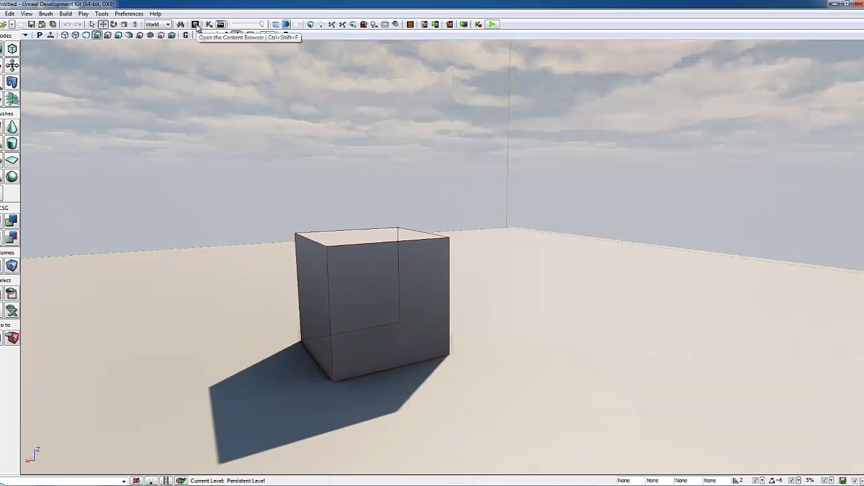
click(195, 25)
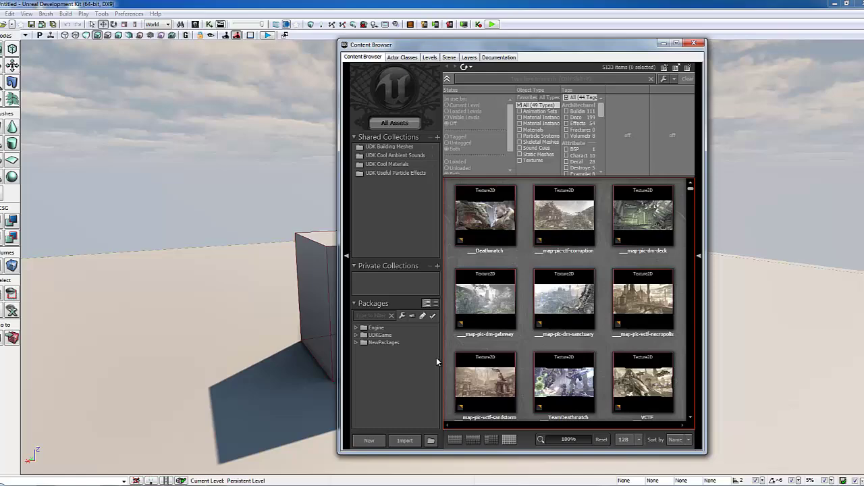
click(405, 440)
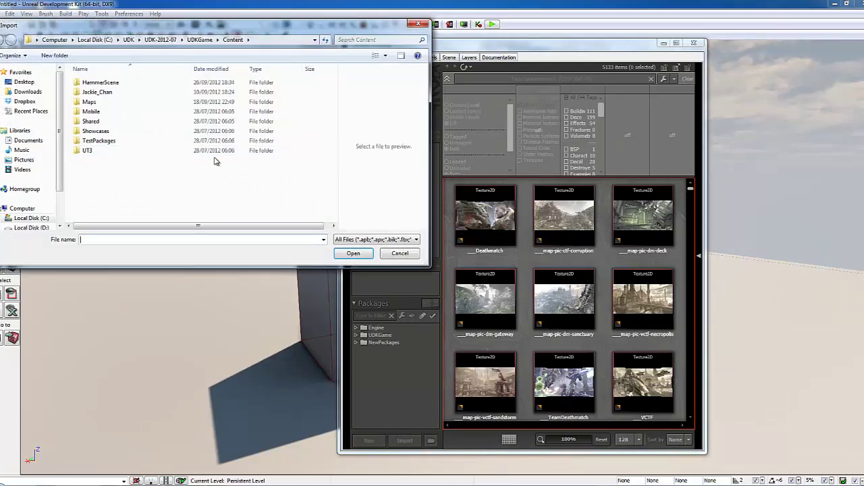
click(112, 83)
double_click(112, 83)
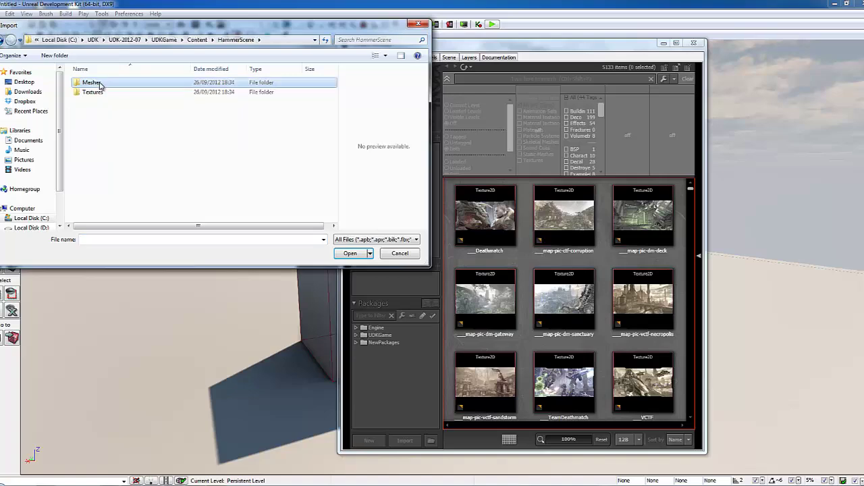
double_click(101, 83)
click(100, 84)
click(350, 253)
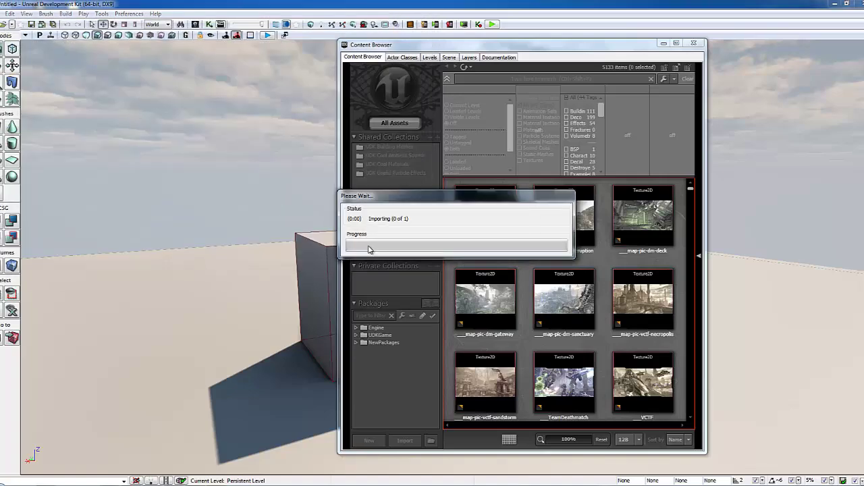
Set package HammerScene and grouping Meshes, then confirm the import
click(414, 215)
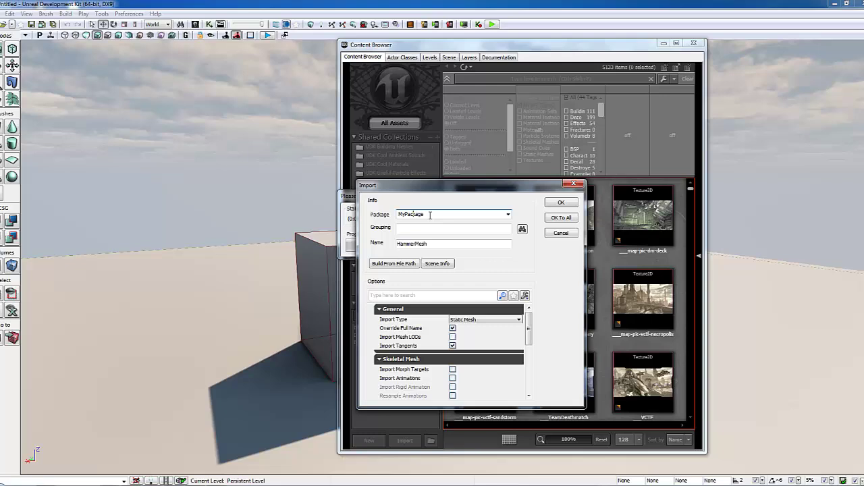
text(HammerScene)
click(404, 228)
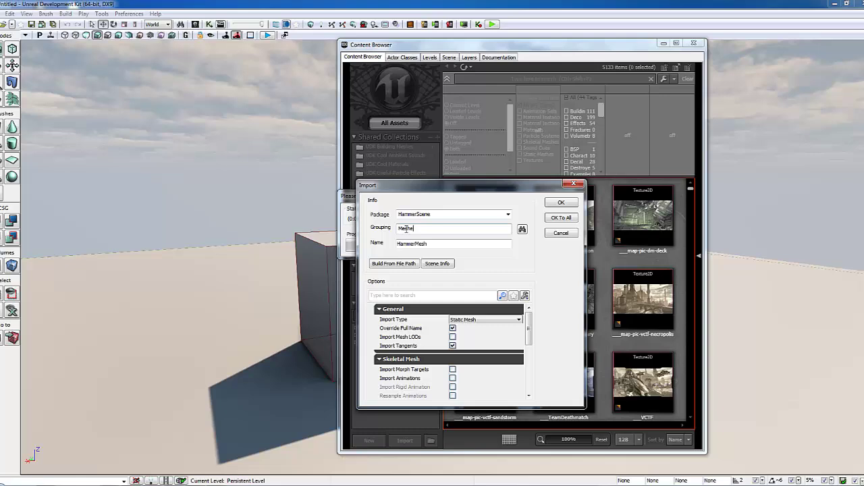
drag(414, 243, 435, 244)
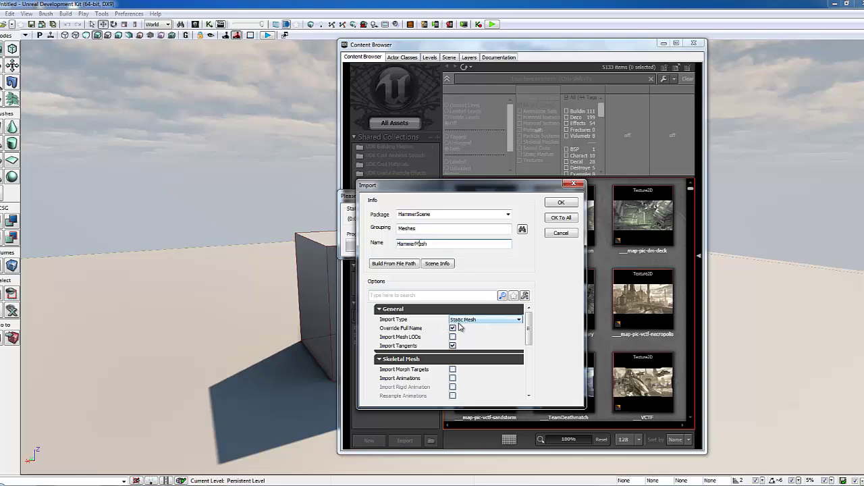
click(560, 202)
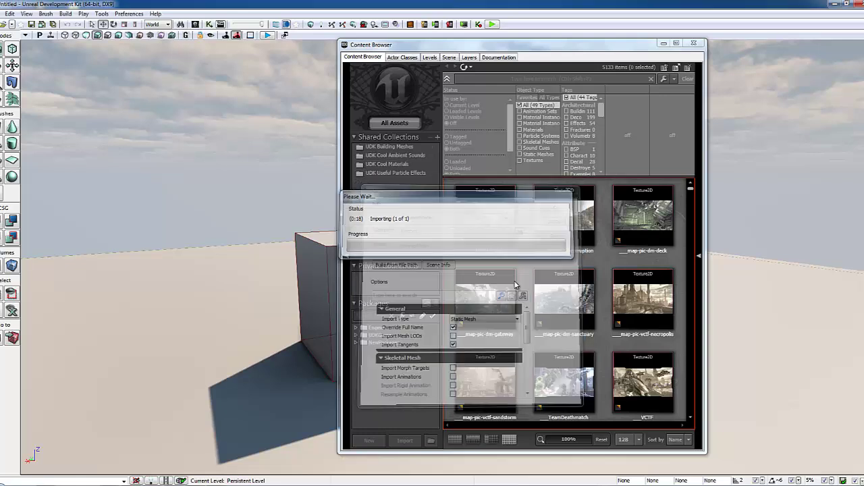
click(398, 358)
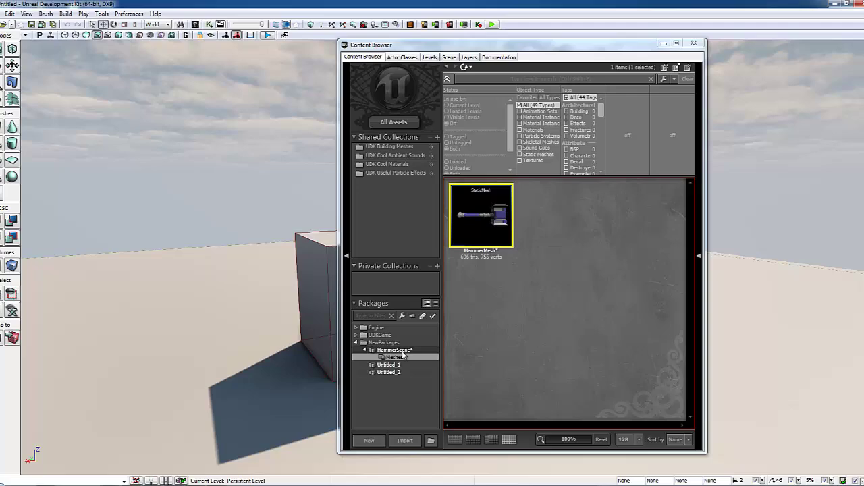
Import ThrallsHammer_D and ThrallsHammer_S from HammerScene\Textures
click(398, 350)
right_click(551, 203)
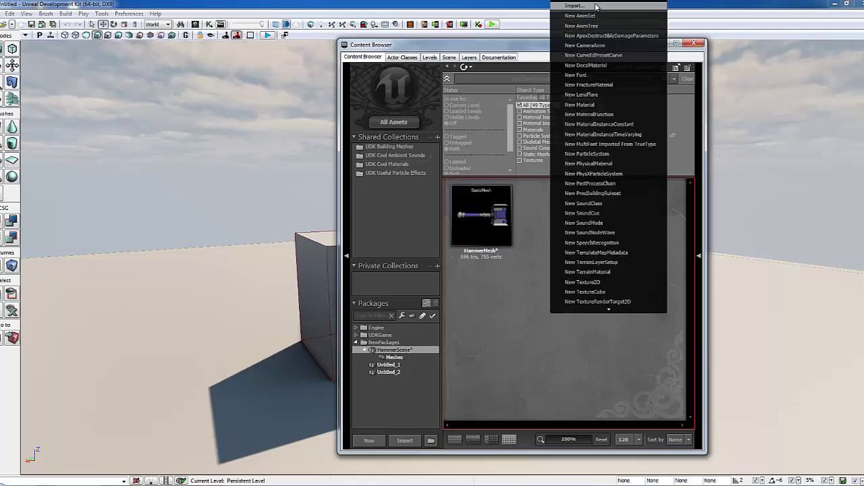
click(575, 6)
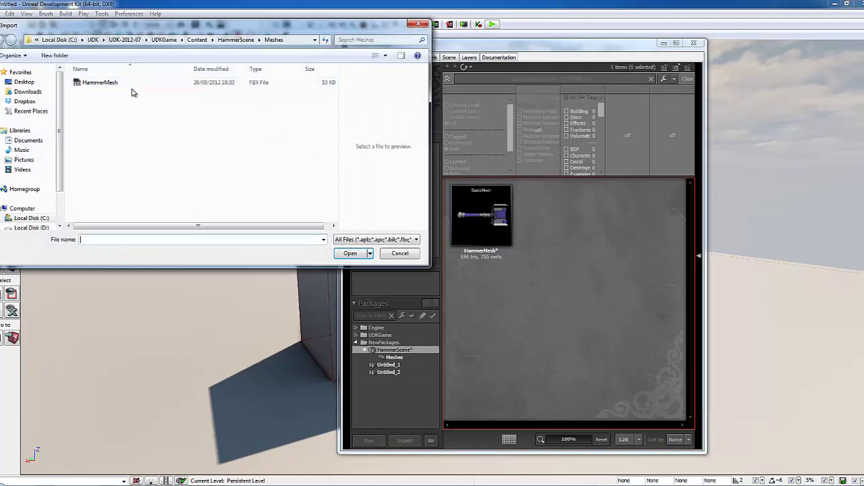
click(235, 39)
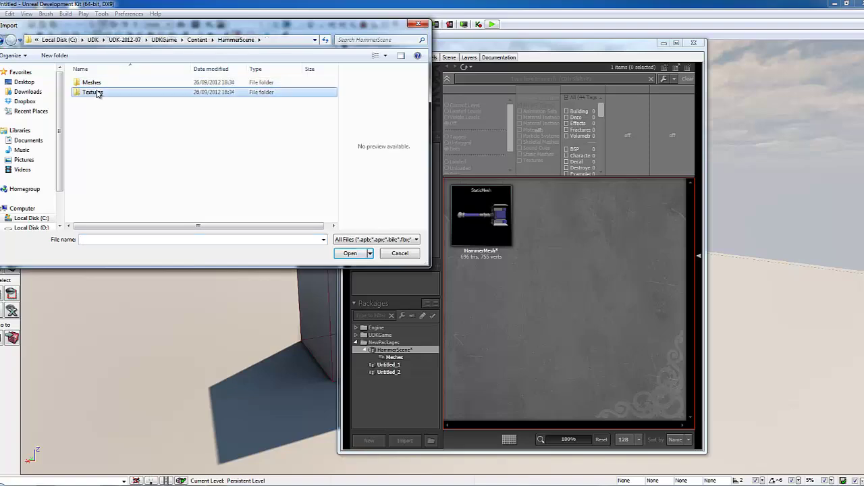
double_click(98, 91)
click(98, 90)
ctrl+click(149, 94)
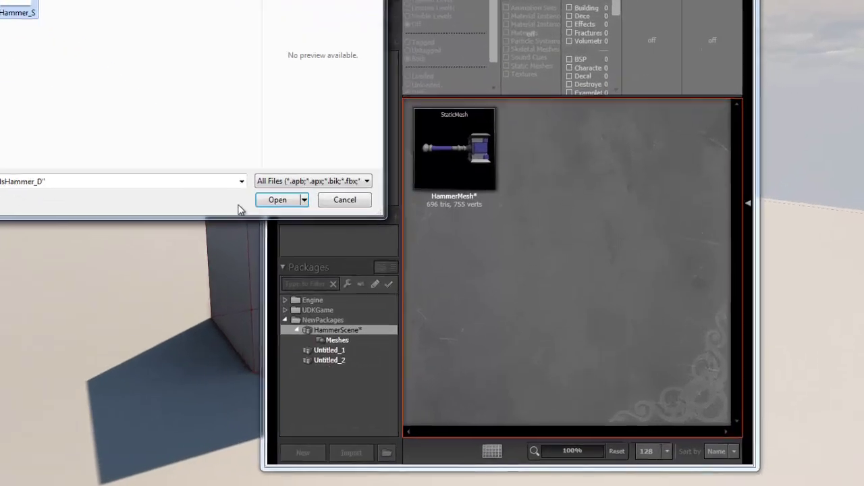
click(350, 253)
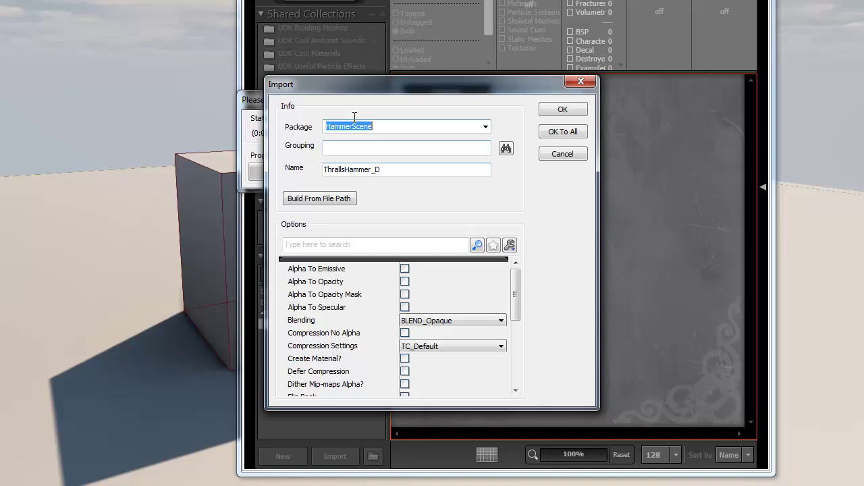
Set grouping to Textures and accept import settings for both textures
click(350, 147)
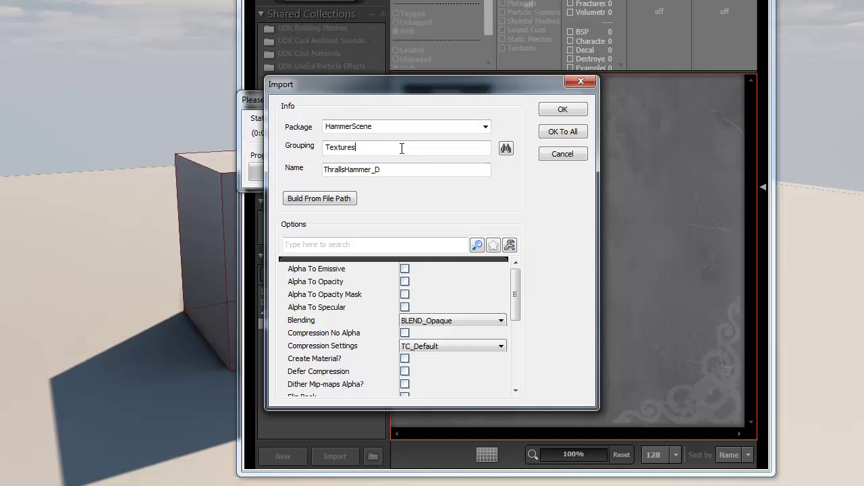
double_click(372, 147)
click(372, 147)
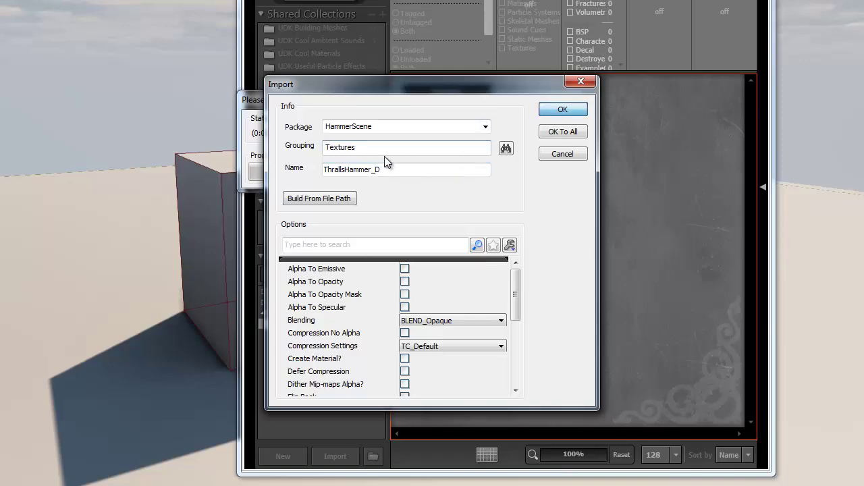
key(Return)
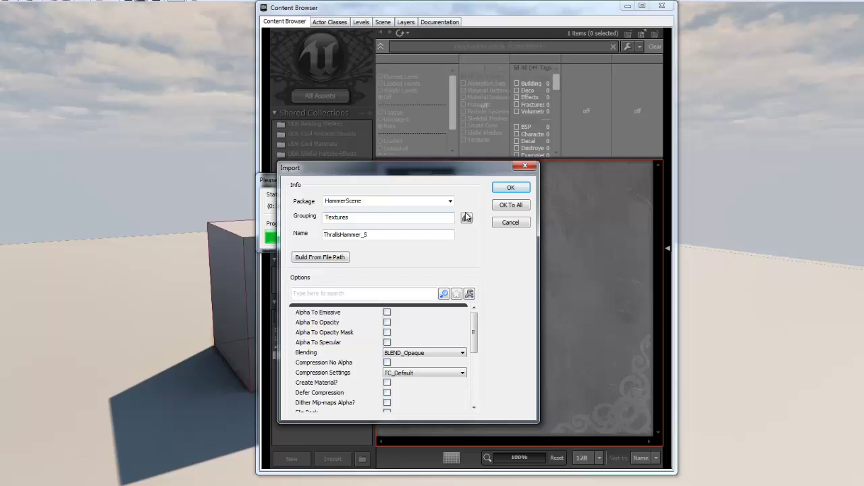
key(Return)
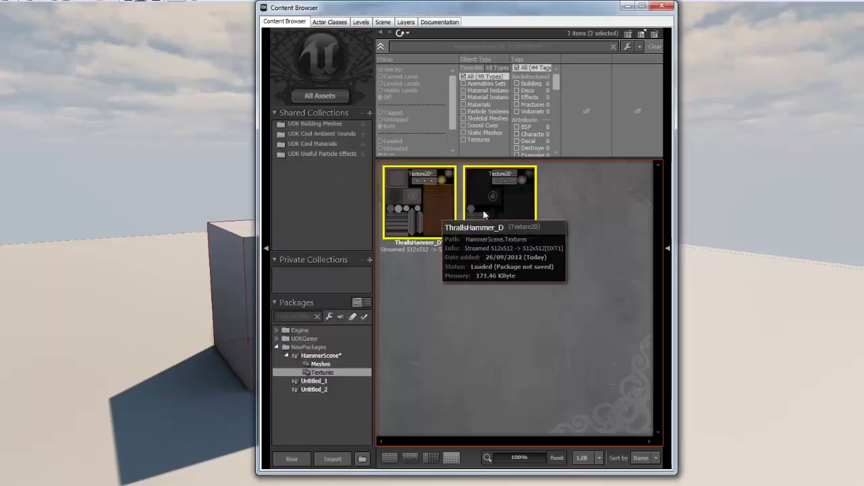
click(421, 199)
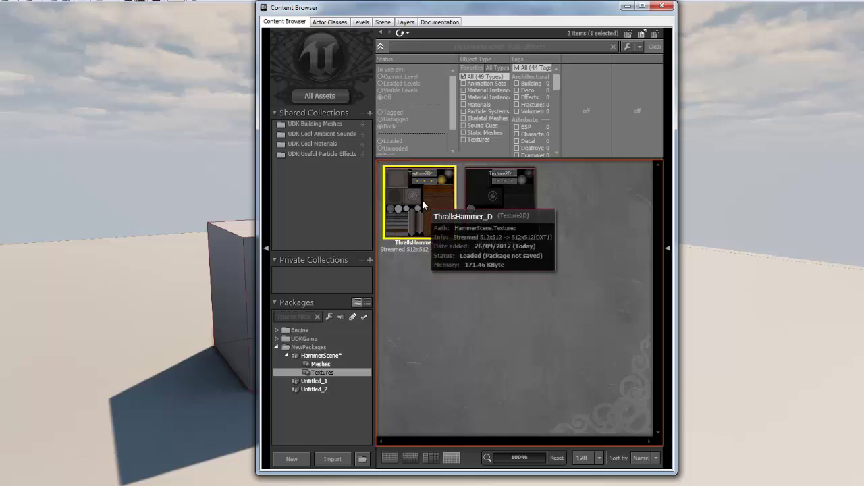
Create a ThrallsHammer_D_Mat material from the ThrallsHammer_D texture, grouped under a new Materials group in HammerScene
right_click(422, 199)
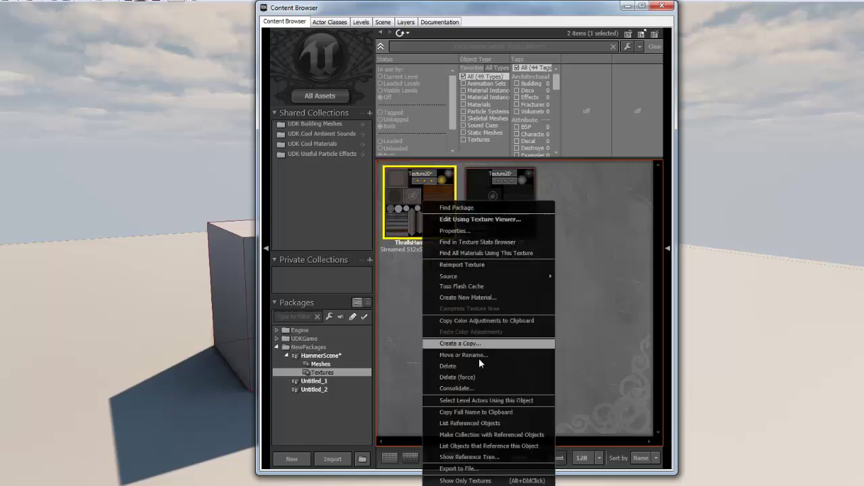
click(473, 298)
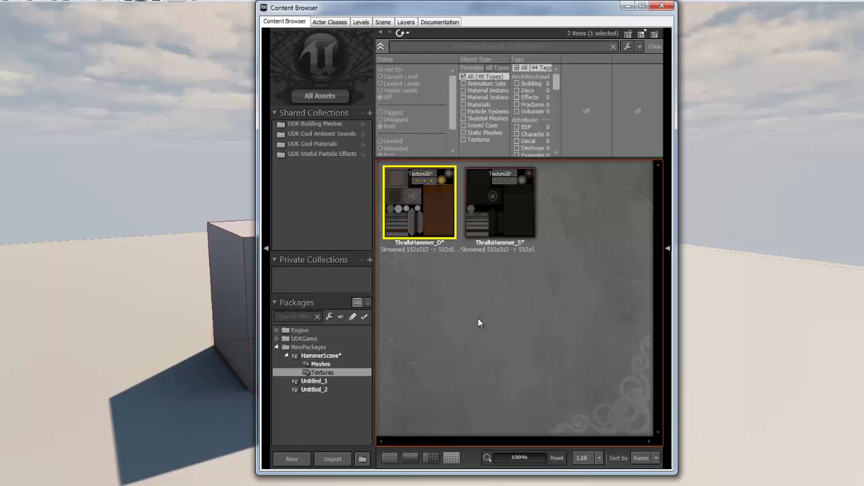
drag(336, 224, 259, 227)
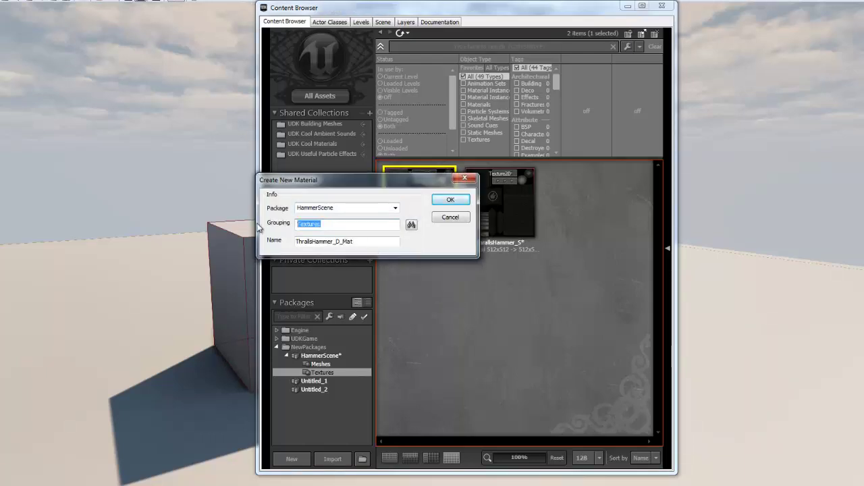
text(Materials)
click(450, 199)
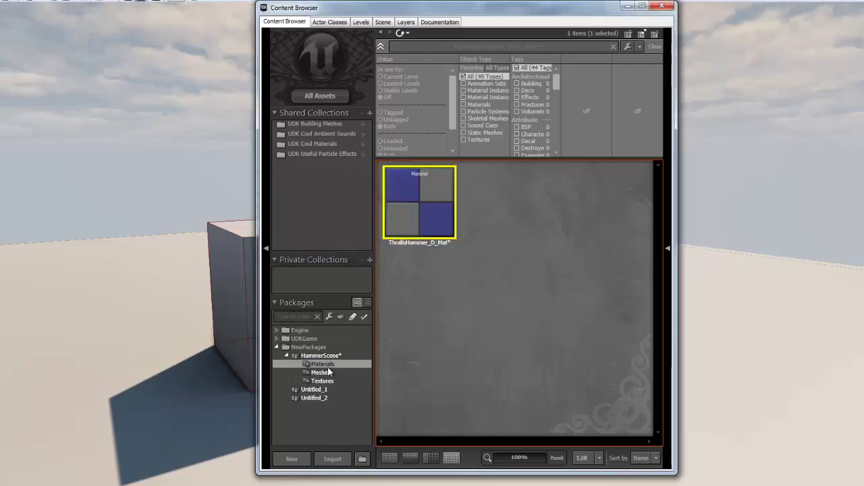
mouse_move(413, 175)
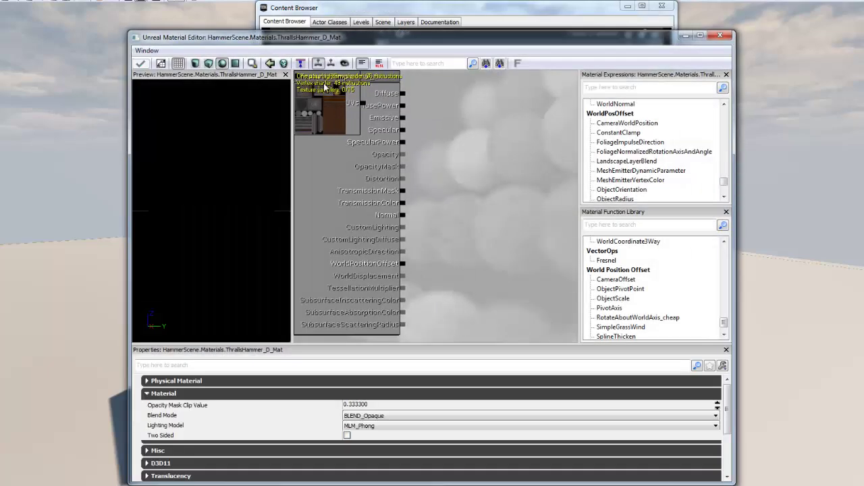
Open ThrallsHammer_D_Mat in the Material Editor and connect the ThrallsHammer_D texture to Diffuse
click(323, 90)
drag(324, 90, 517, 125)
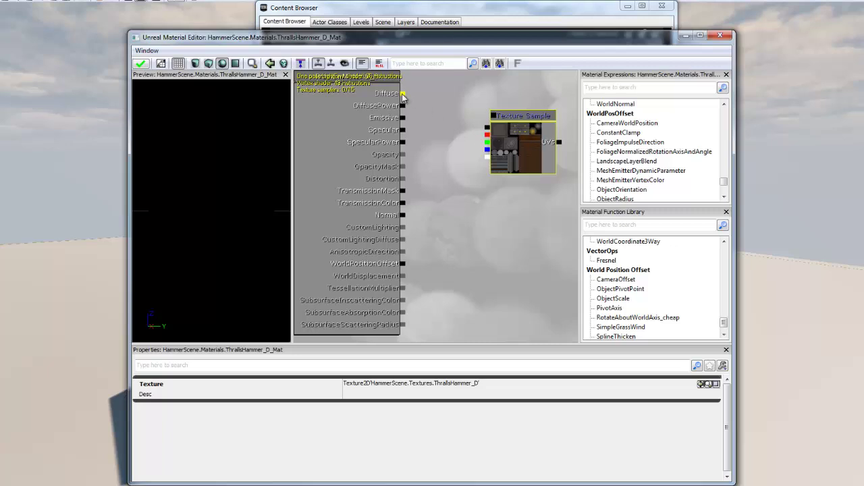
drag(403, 94, 487, 128)
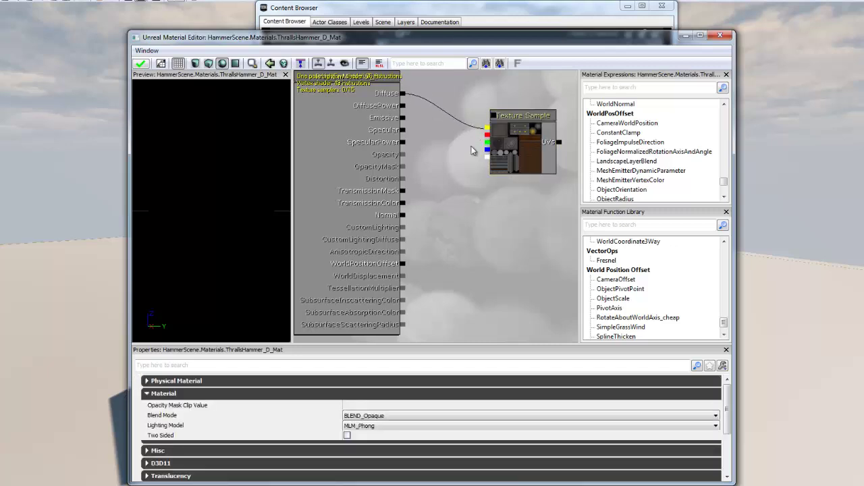
Add a ThrallsHammer_S texture sample to the material and connect it to Specular
click(454, 15)
click(322, 381)
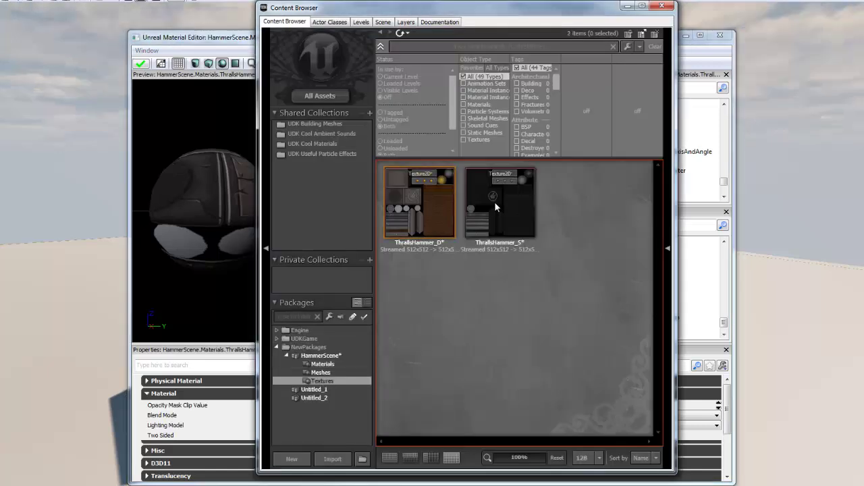
click(494, 201)
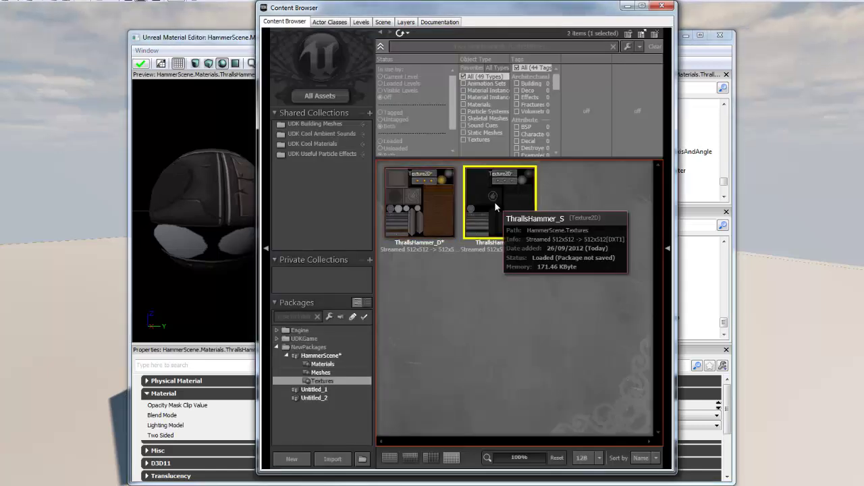
click(217, 44)
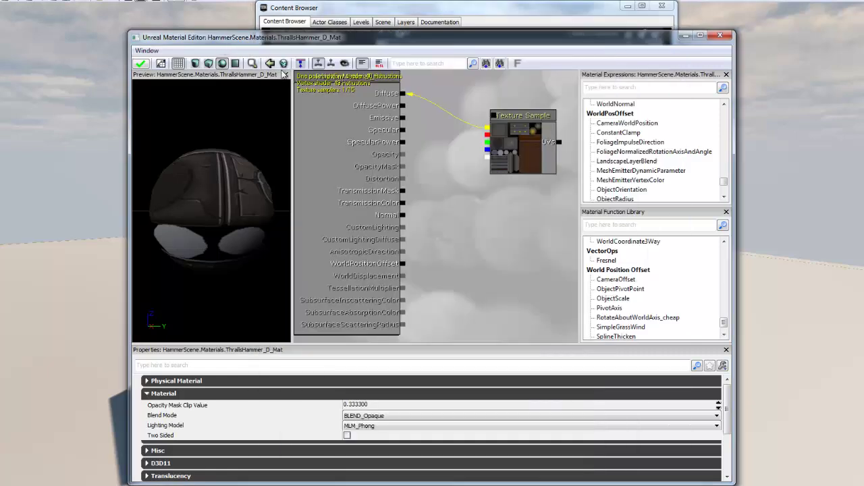
click(504, 217)
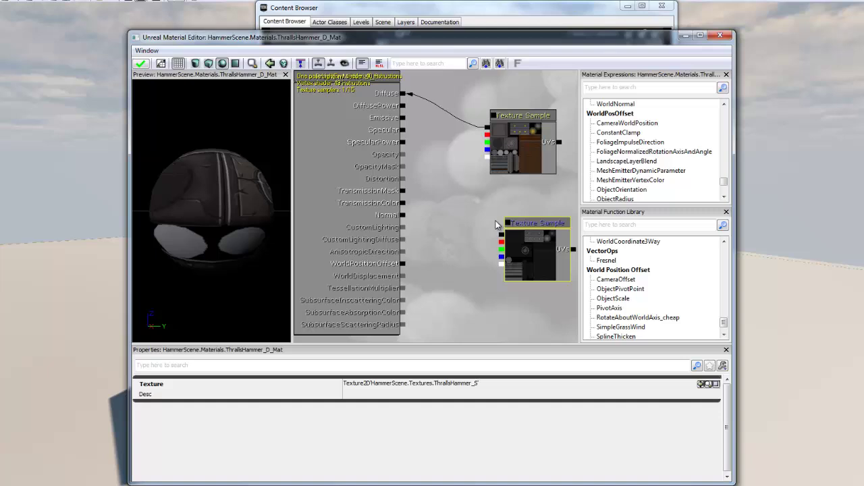
drag(501, 235, 404, 131)
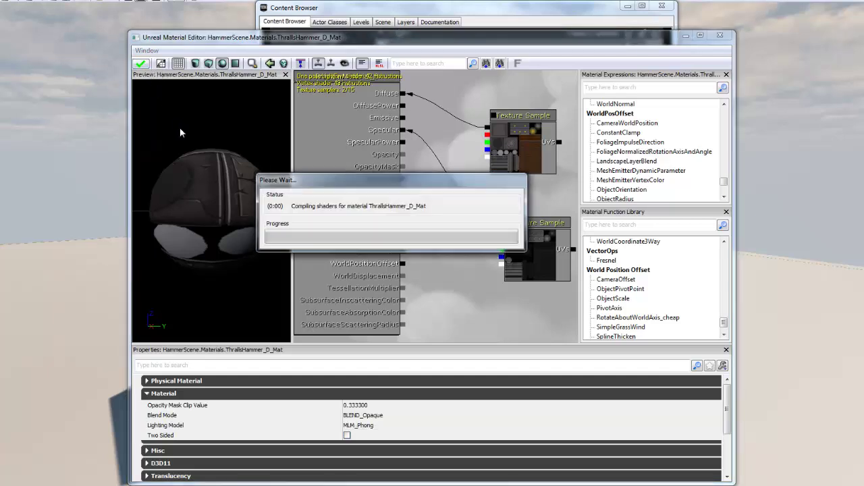
Copy the full name of ThrallsHammer_D_Mat from the Materials group
click(720, 35)
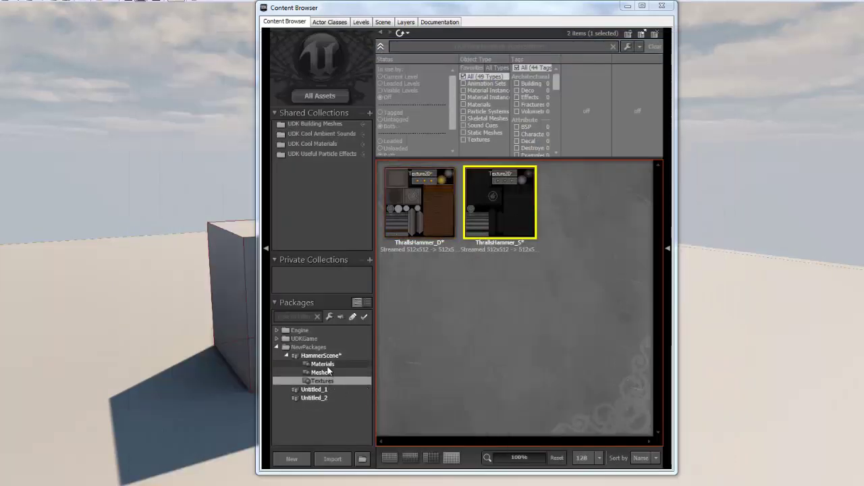
click(323, 364)
right_click(431, 196)
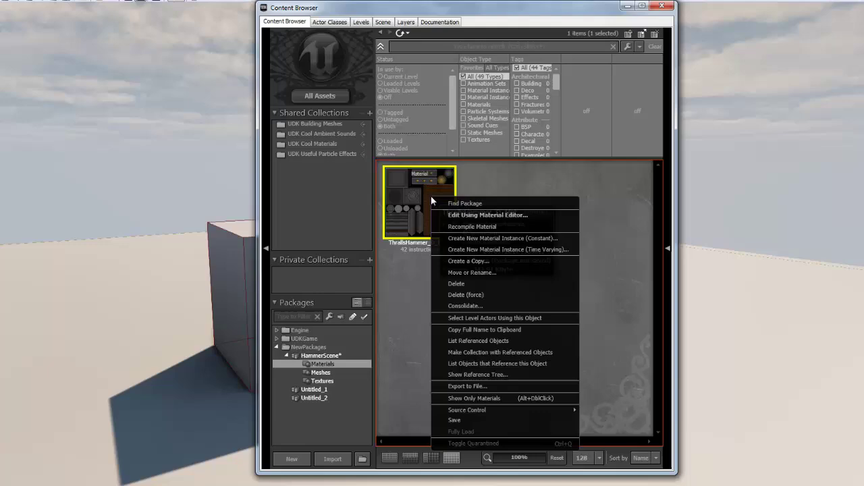
click(502, 329)
Open HammerMesh and paste ThrallsHammer_D_Mat into its LODInfo element [0] Material
click(334, 370)
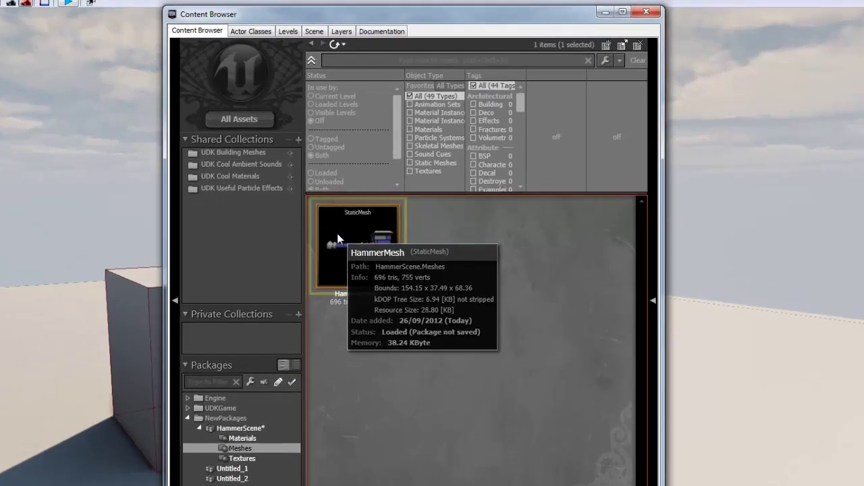
double_click(368, 220)
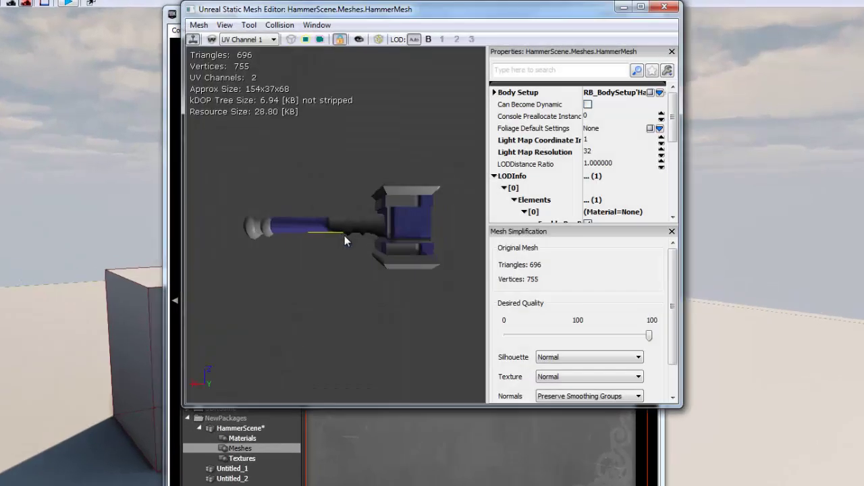
drag(411, 213, 218, 239)
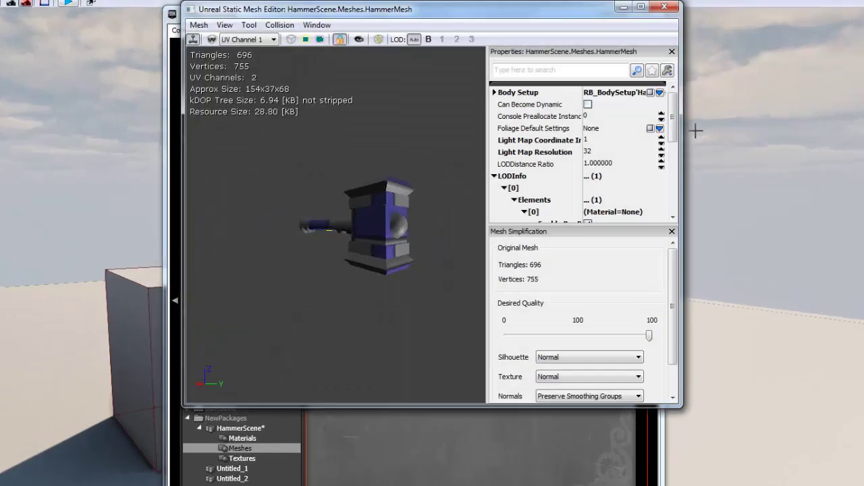
click(493, 177)
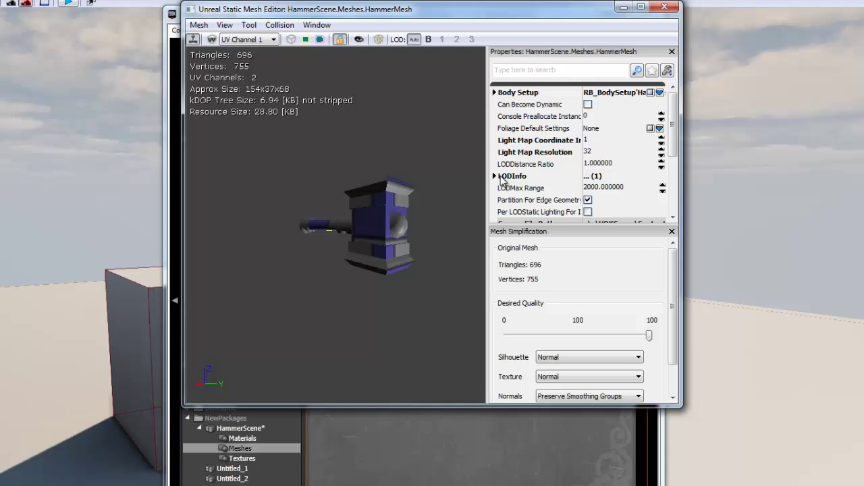
click(494, 176)
click(505, 189)
click(505, 189)
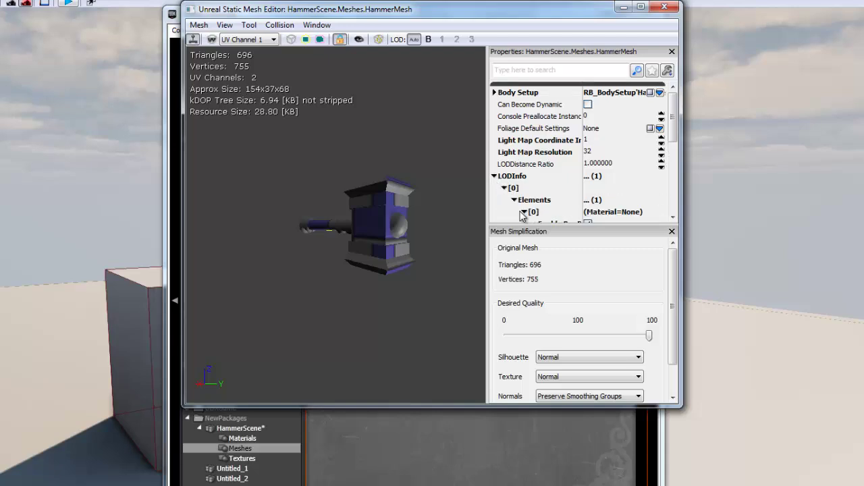
scroll(665, 140, down, 3)
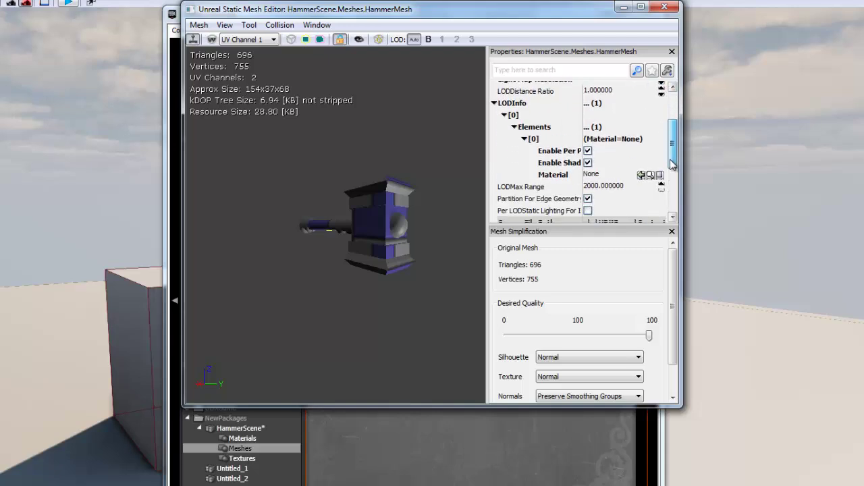
click(593, 173)
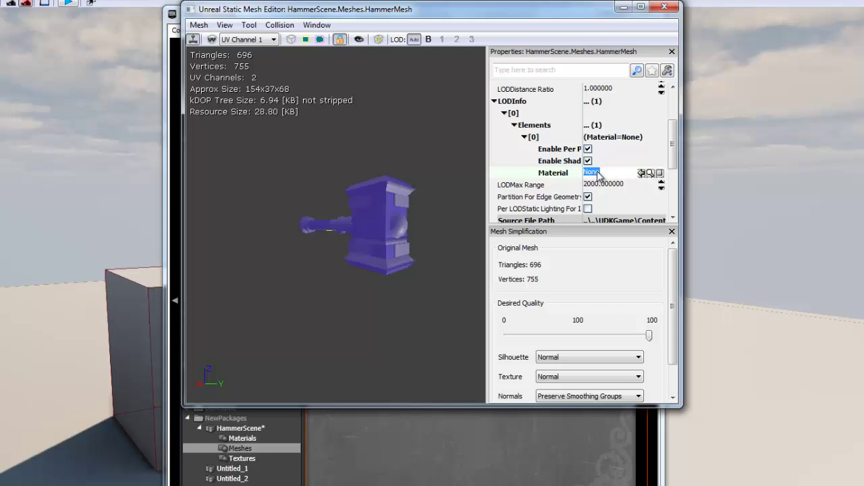
key(ctrl+v)
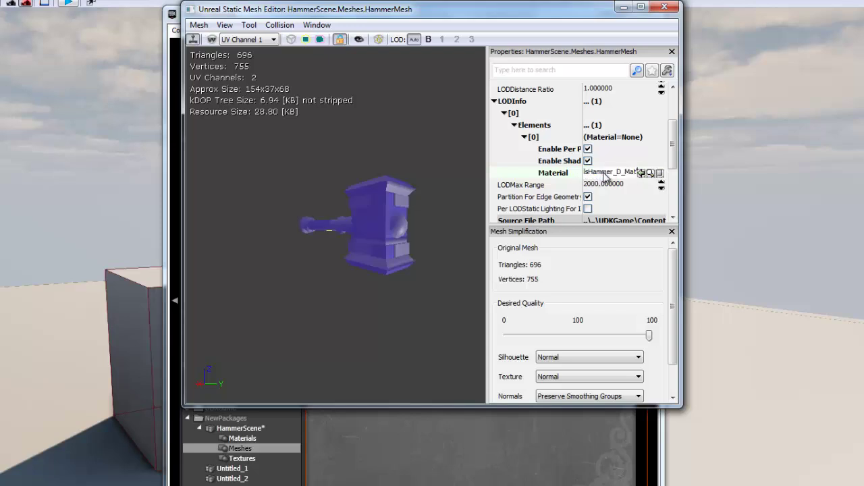
key(Return)
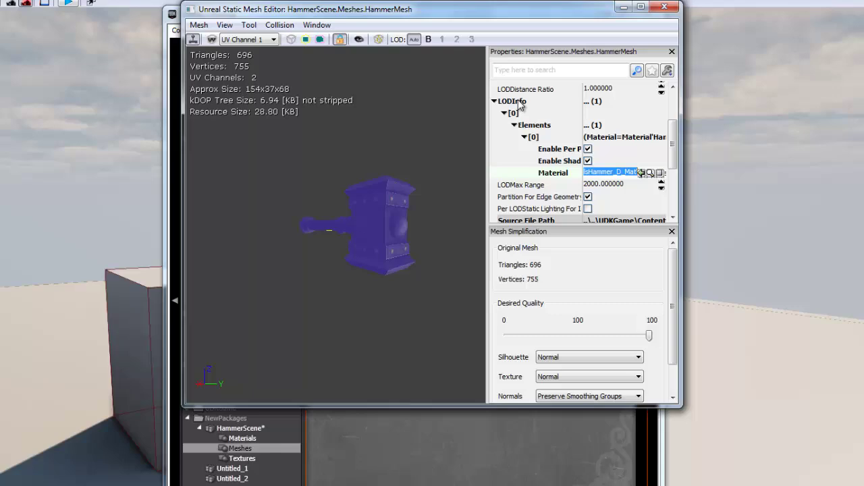
double_click(521, 102)
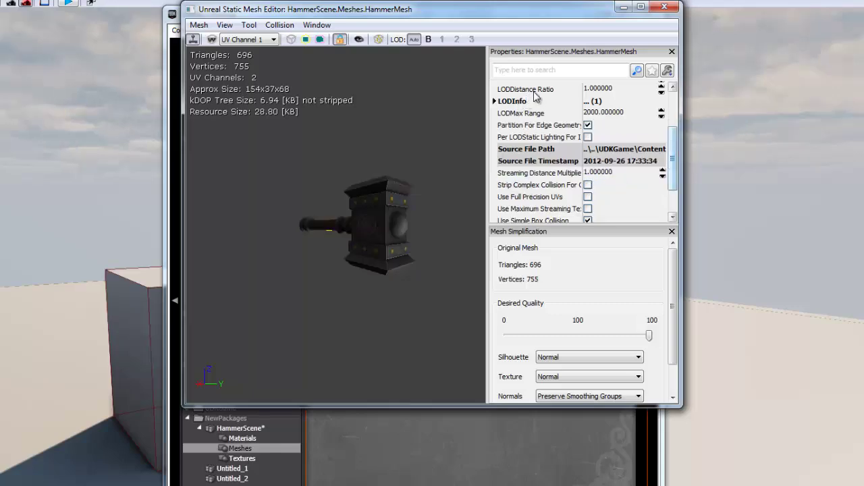
Save the HammerScene package as HammerScene in the UDKGame Content folder
click(668, 8)
click(240, 427)
right_click(242, 427)
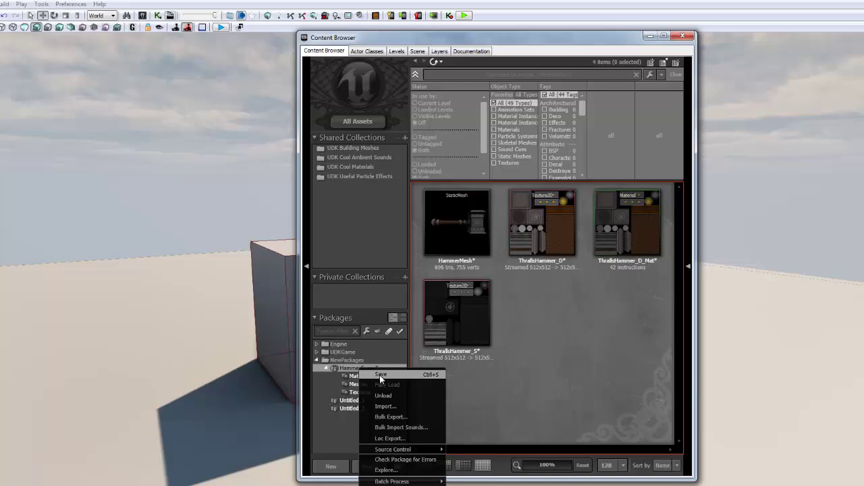
click(268, 435)
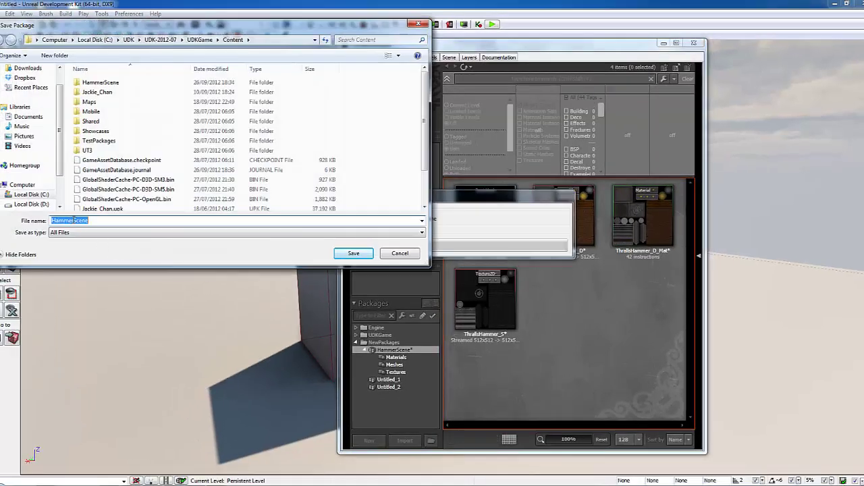
click(351, 252)
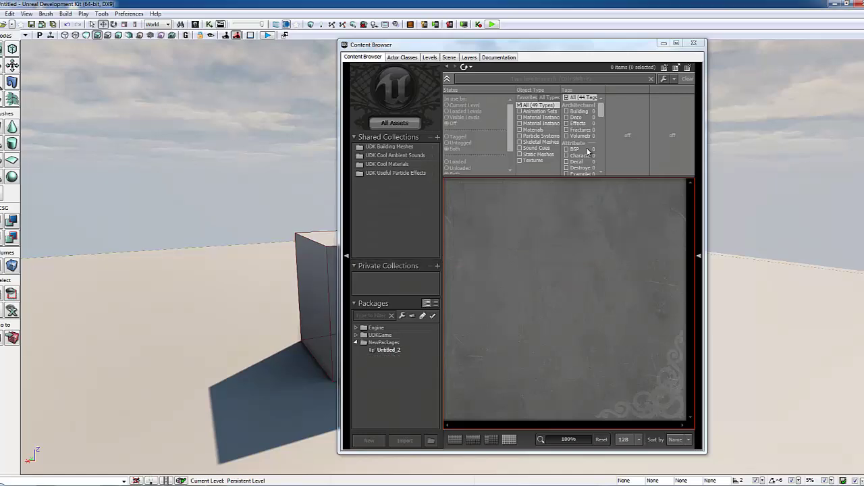
Restart UDK and locate HammerPackage under UDKGame > Content in the Content Browser
click(693, 43)
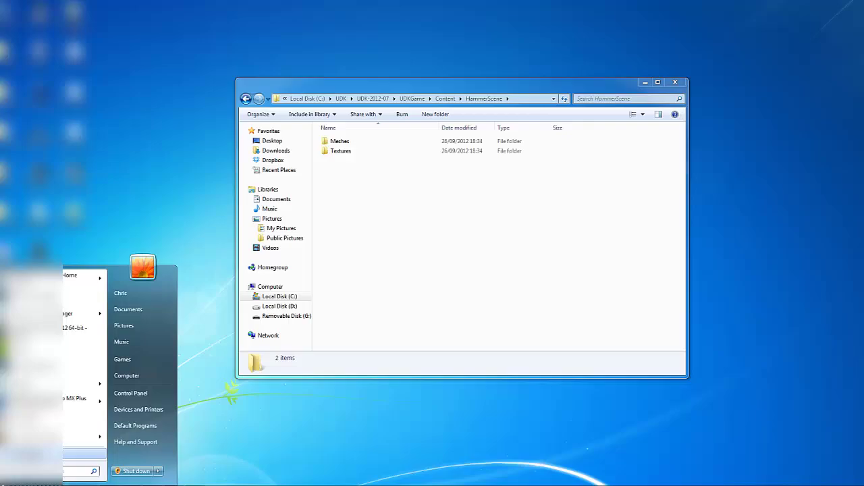
click(74, 327)
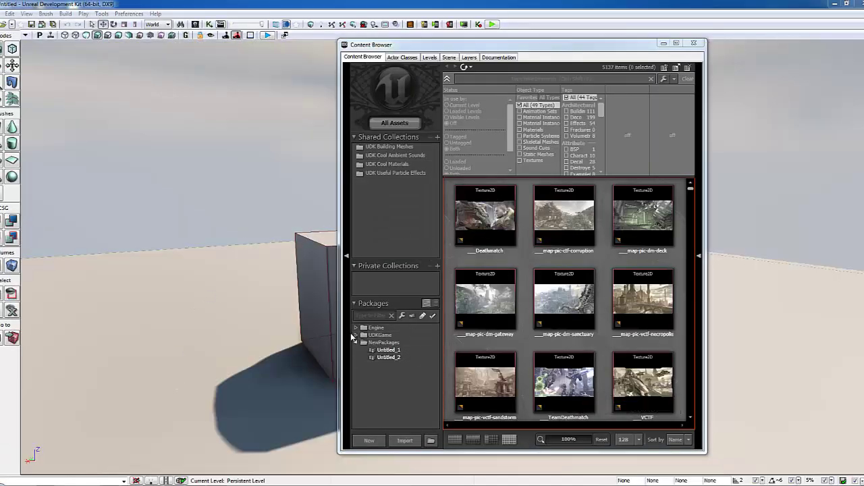
click(357, 336)
click(364, 343)
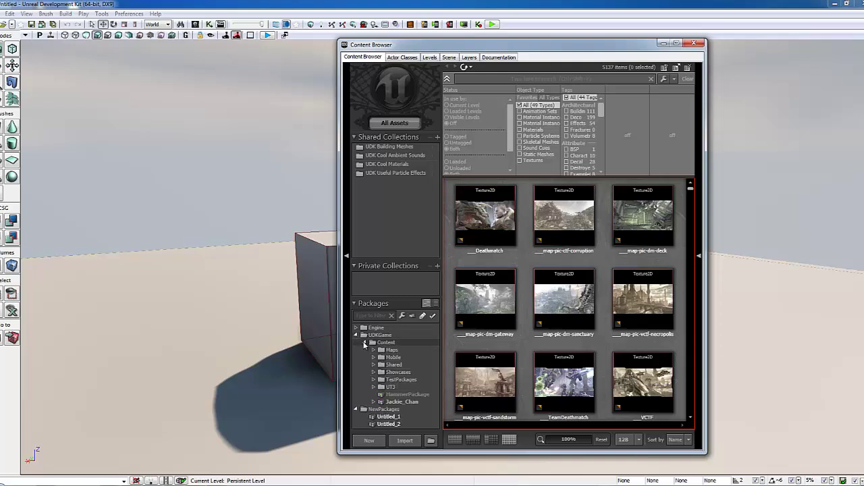
click(395, 394)
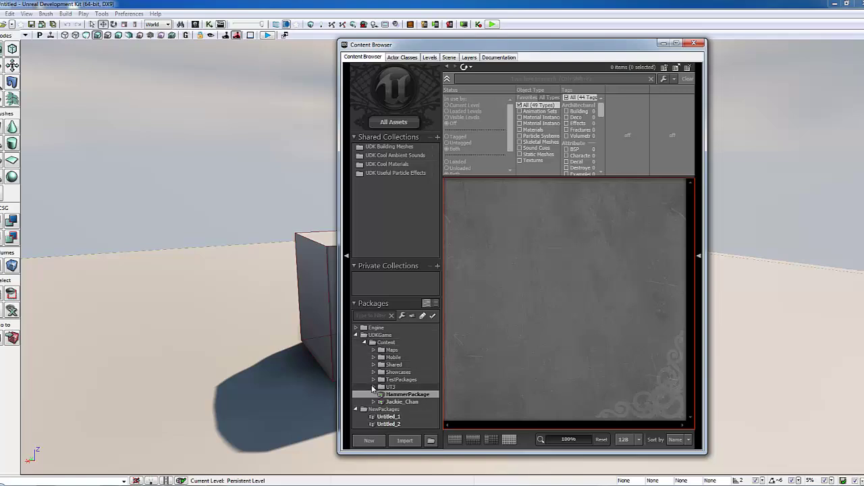
click(373, 388)
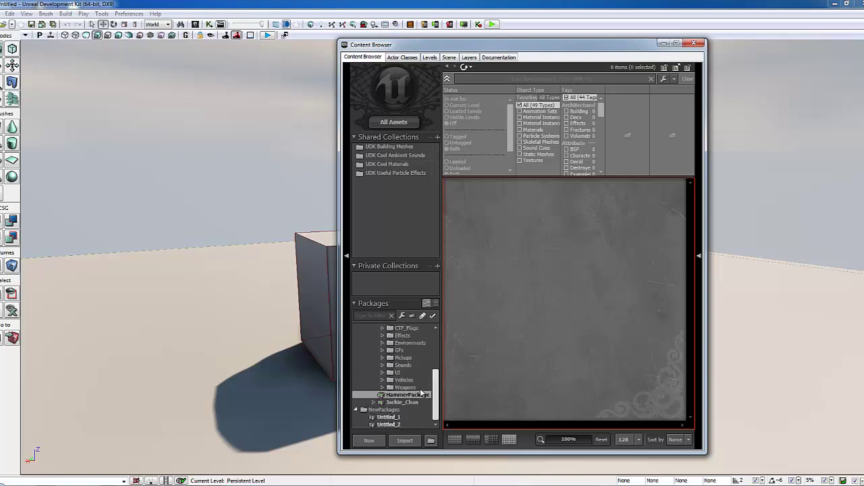
Fully load HammerPackage and show its Materials, Meshes and Textures groups, selecting Meshes
right_click(413, 394)
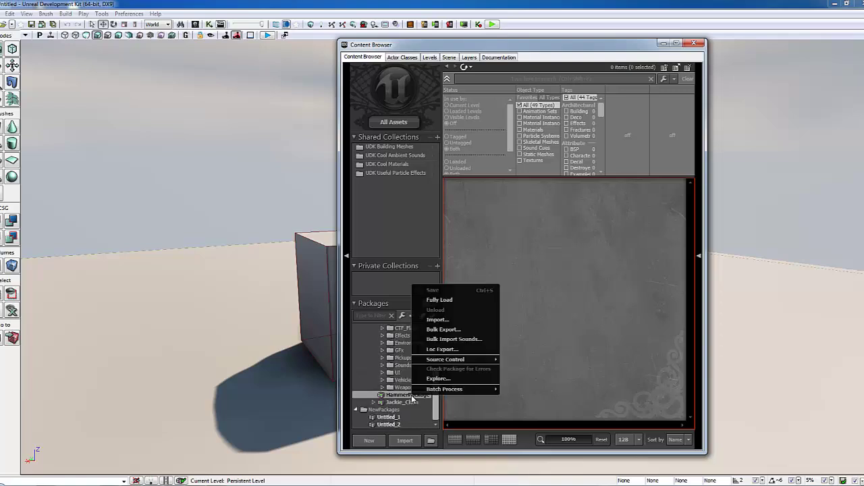
click(440, 300)
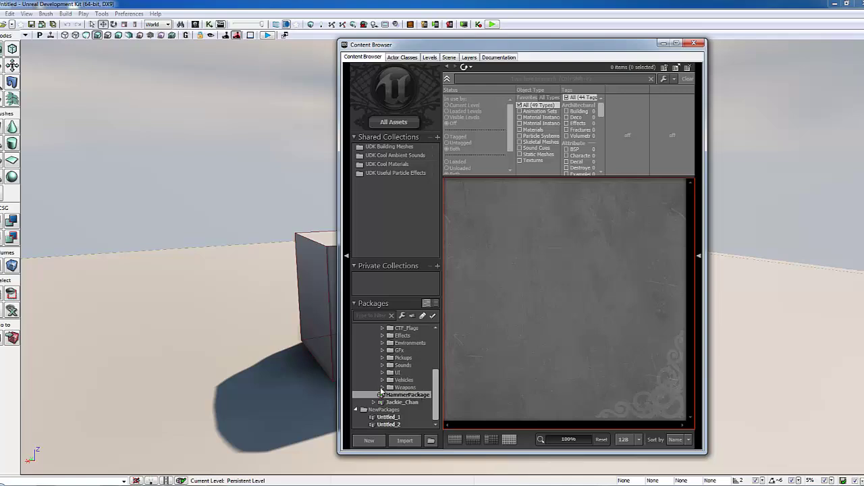
click(382, 393)
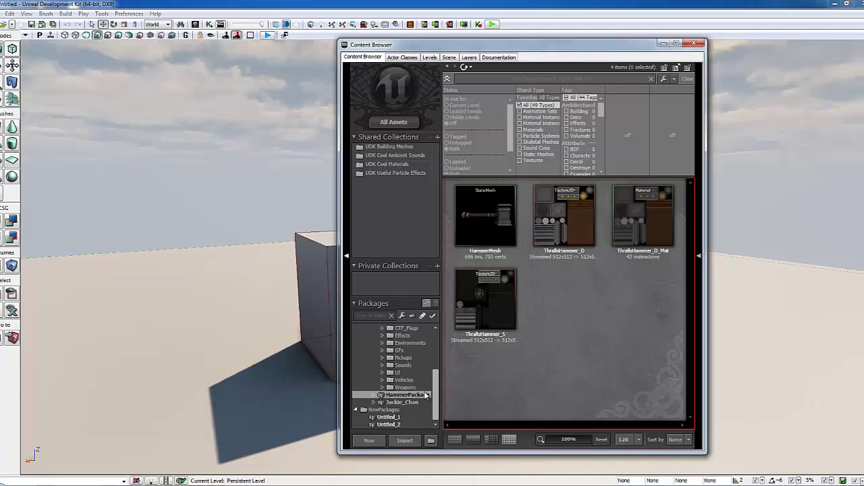
click(374, 395)
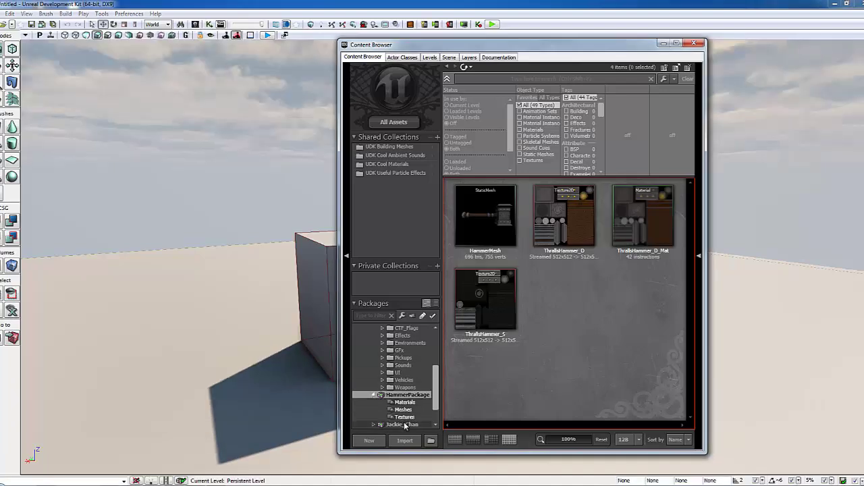
click(405, 402)
click(403, 409)
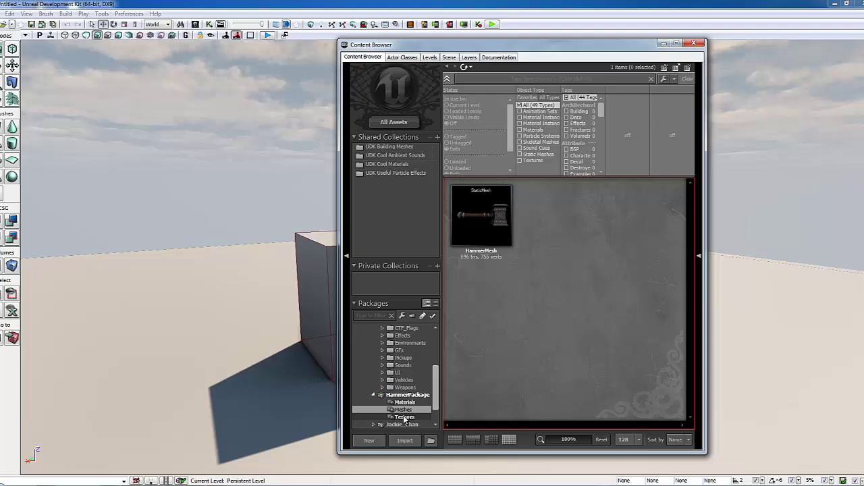
Open HammerMesh in a maximized Static Mesh Editor and orbit around the textured hammer
click(404, 416)
click(403, 409)
double_click(493, 240)
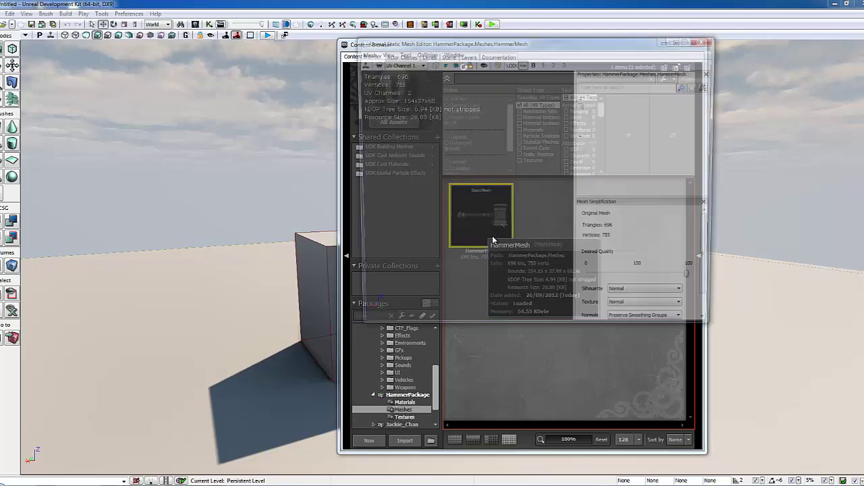
double_click(470, 42)
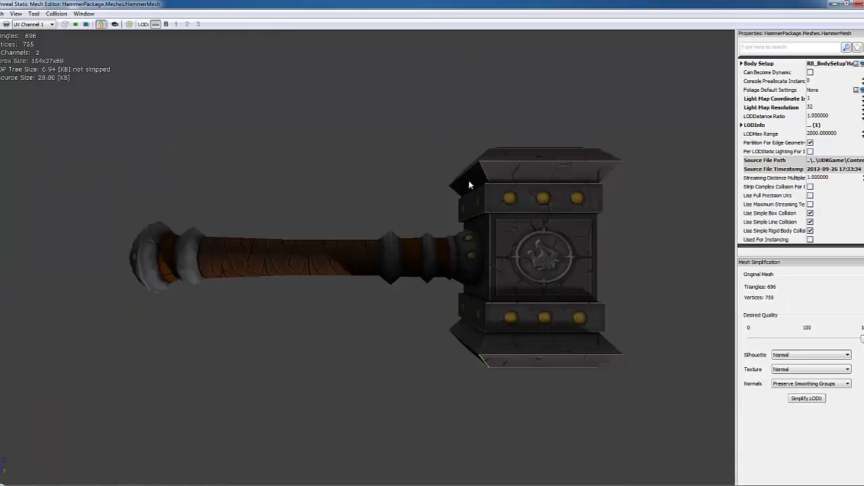
drag(442, 246, 326, 168)
scroll(444, 223, up, 5)
scroll(444, 223, down, 5)
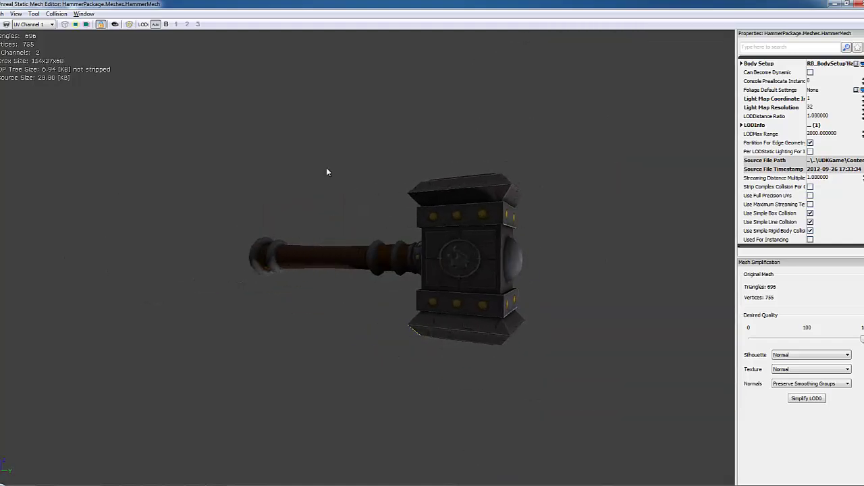
Overlay the UV layouts of channels 0 and 1, then display the collision primitives
click(52, 24)
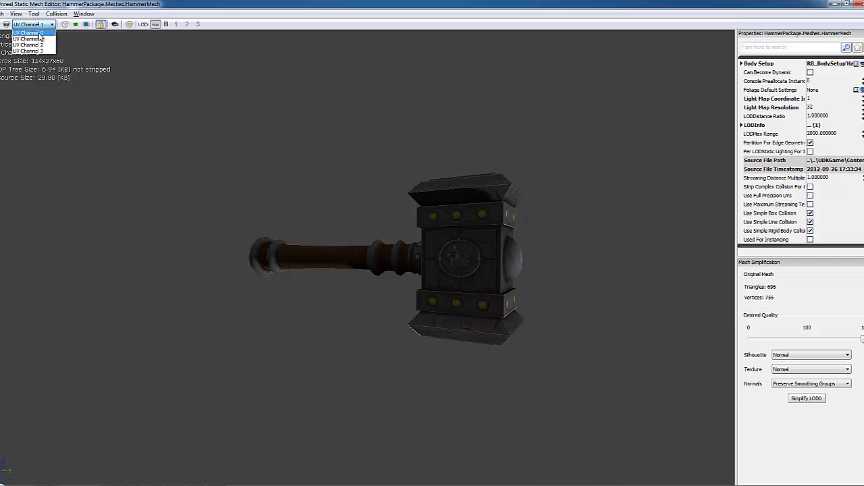
click(39, 33)
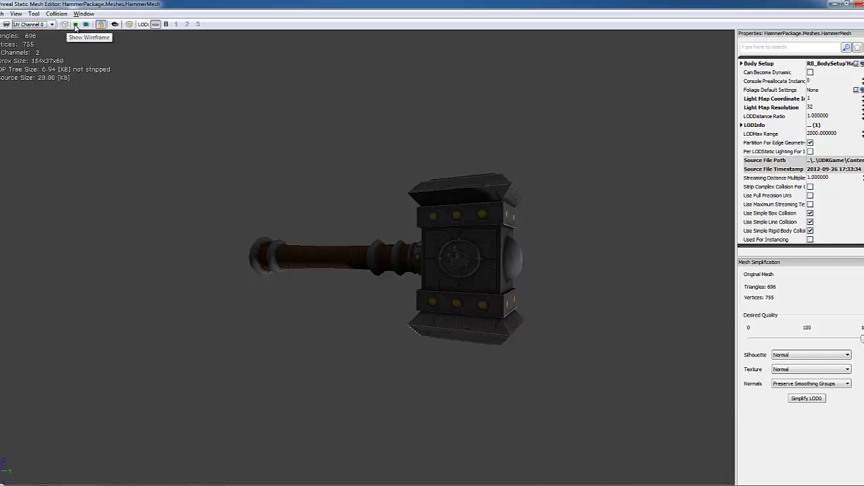
click(7, 24)
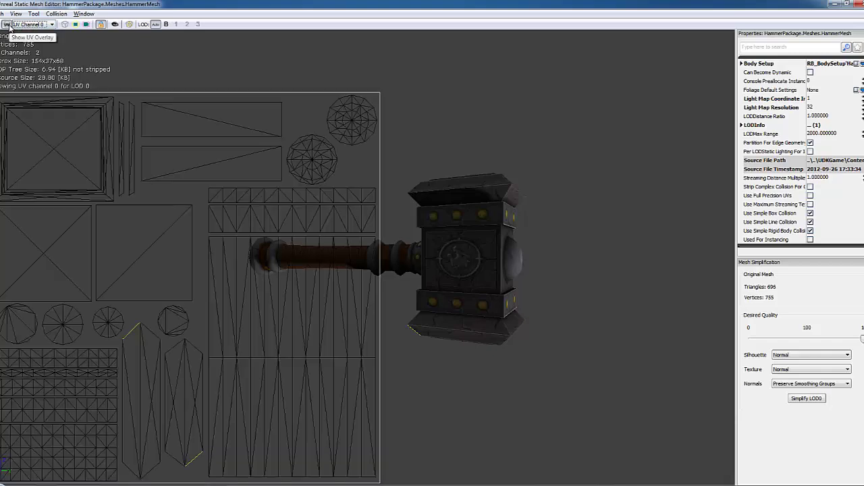
click(49, 25)
click(34, 41)
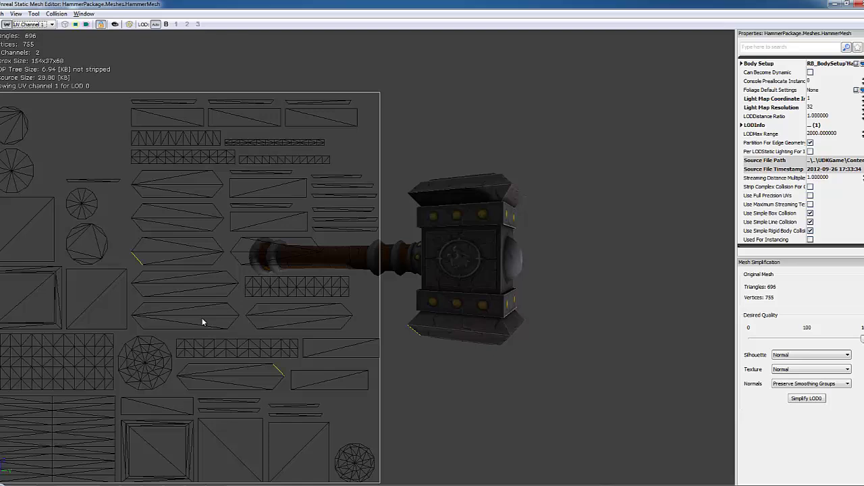
click(34, 25)
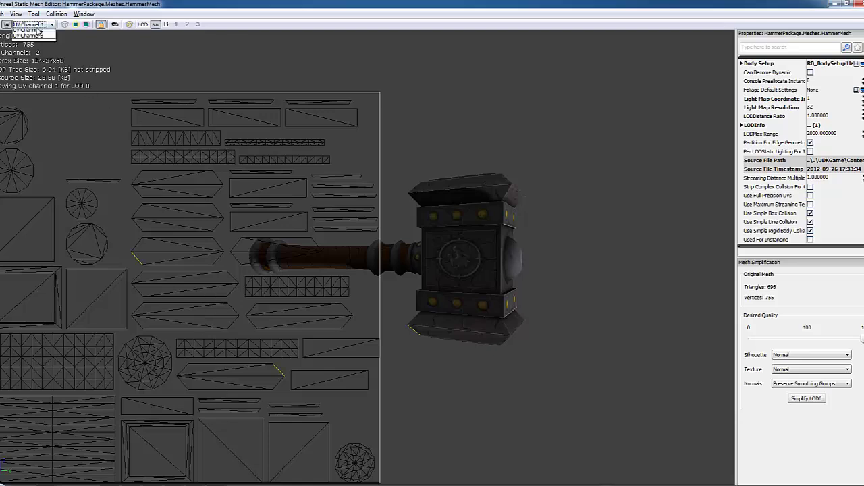
click(34, 34)
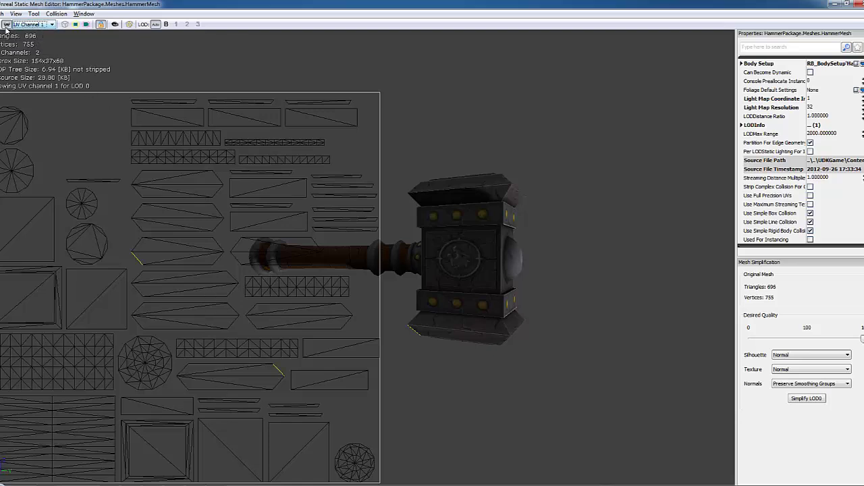
click(87, 24)
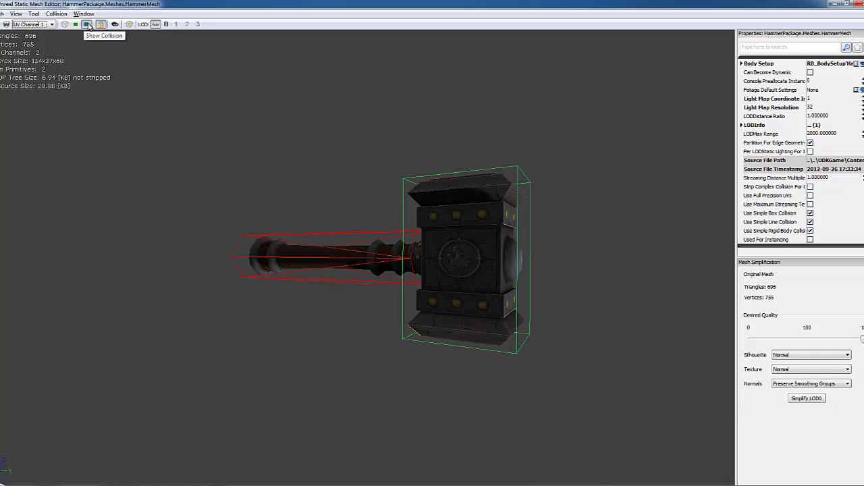